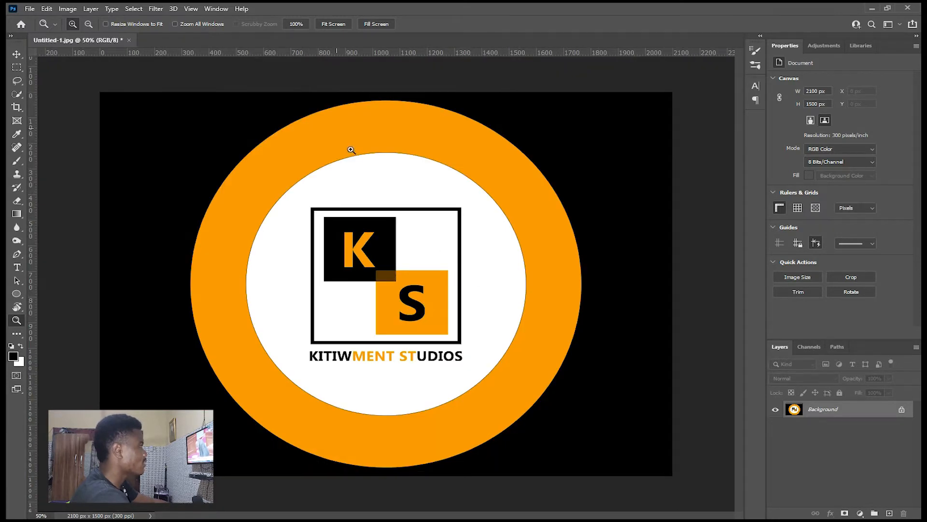
- Hide the rulers and show them again
key(ctrl+plus)
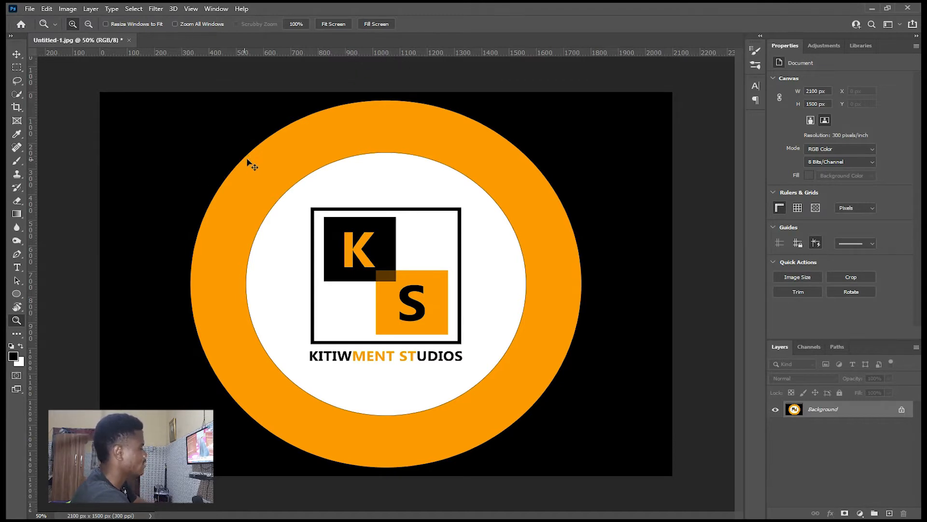
key(ctrl+r)
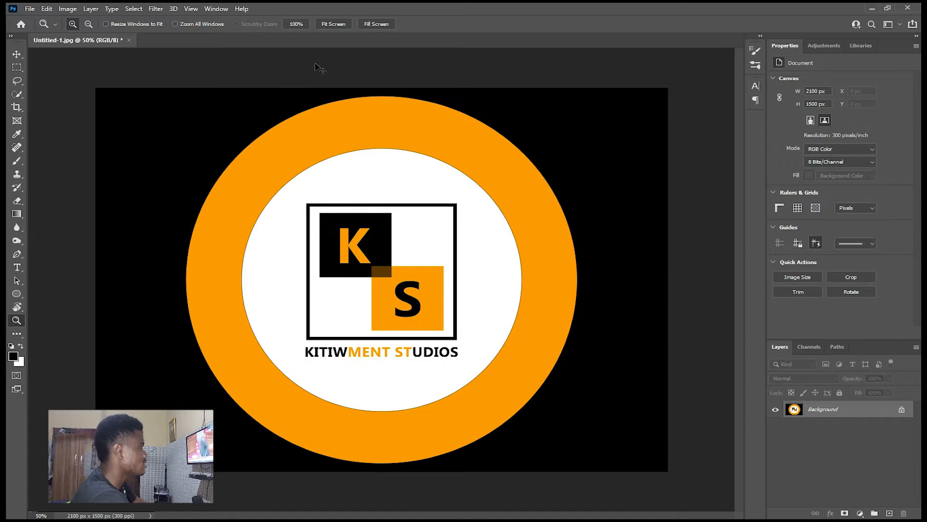
key(ctrl+r)
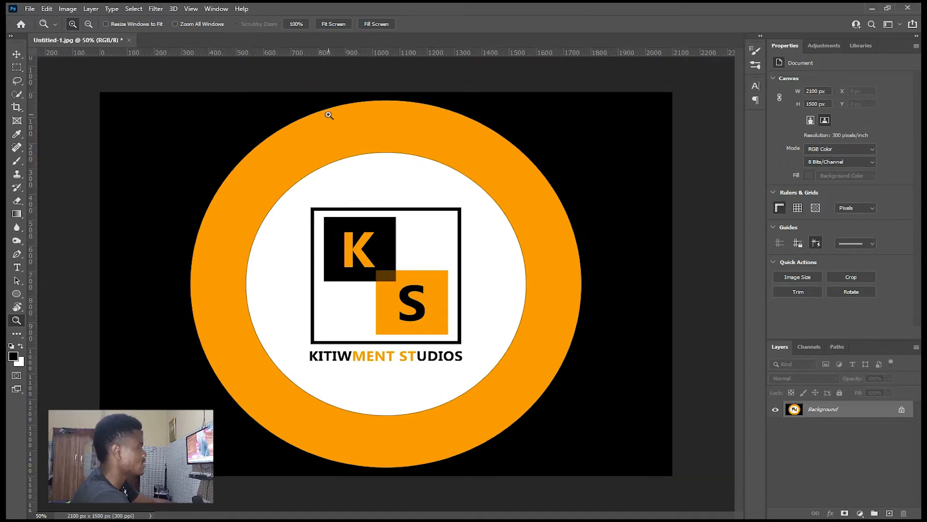
key(ctrl+plus)
key(ctrl+minus)
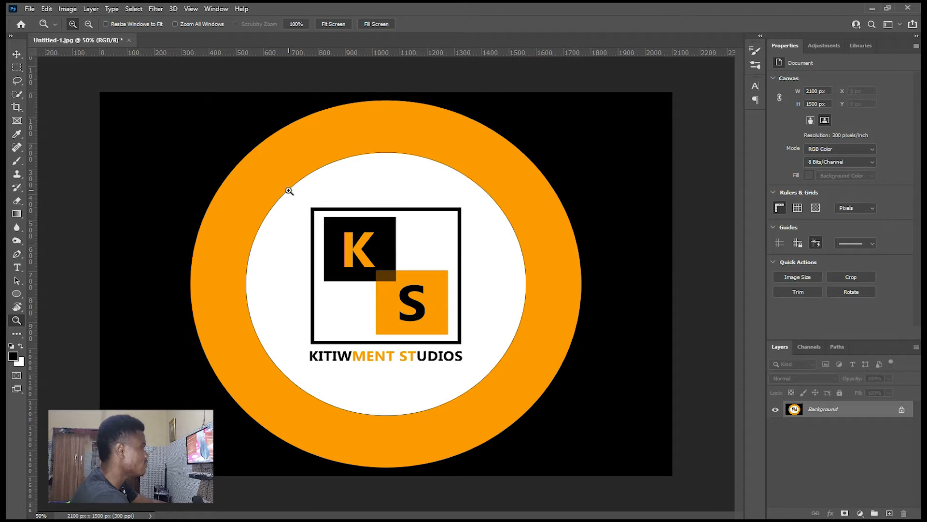
key(ctrl+plus)
key(ctrl+minus)
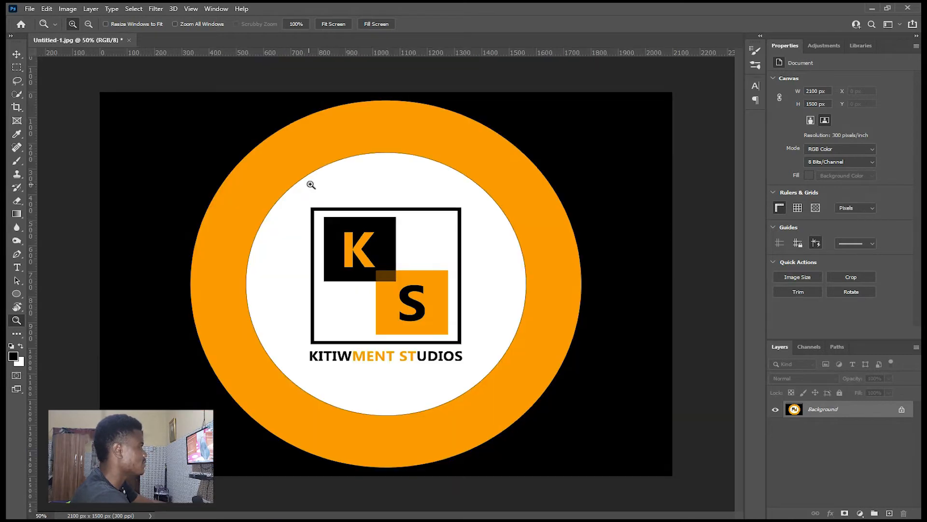
- Place one horizontal and one vertical guide so that they cross at the centre of the logo circle
drag(366, 53, 351, 284)
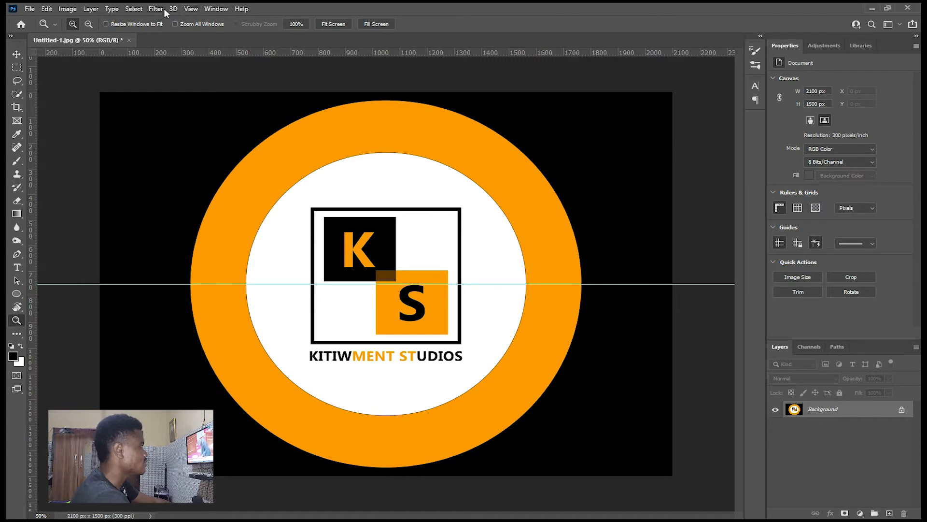
click(190, 8)
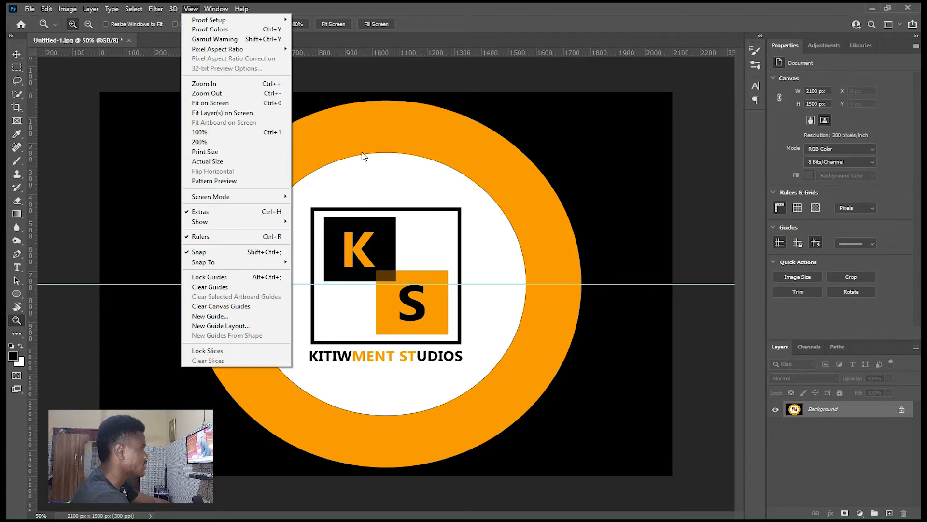
click(444, 7)
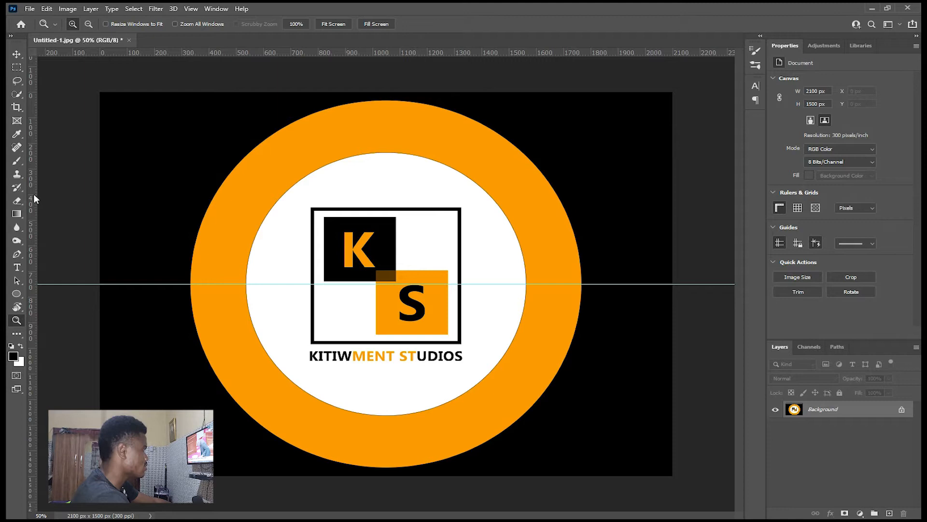
drag(34, 193, 386, 204)
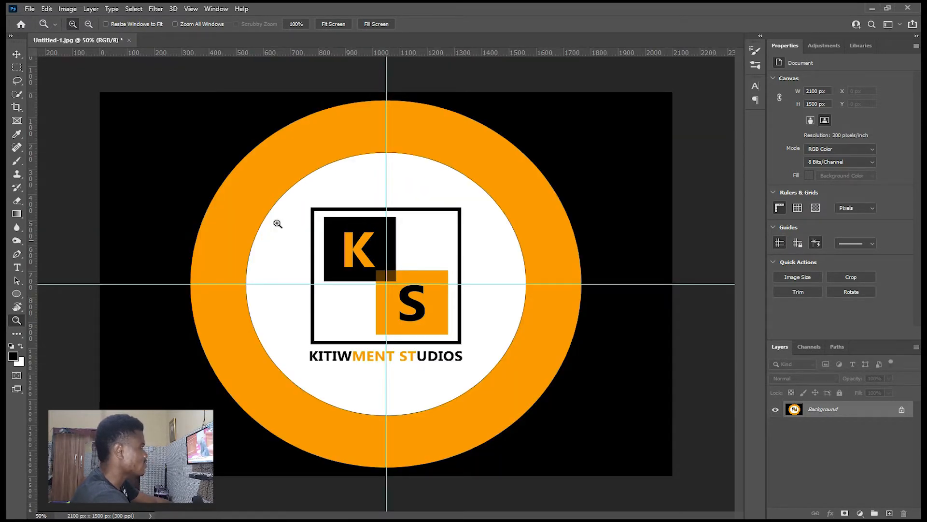
- With the Ellipse tool in Path mode, draw a circular path about 1168 px wide from the guide intersection, inside the orange ring
click(17, 294)
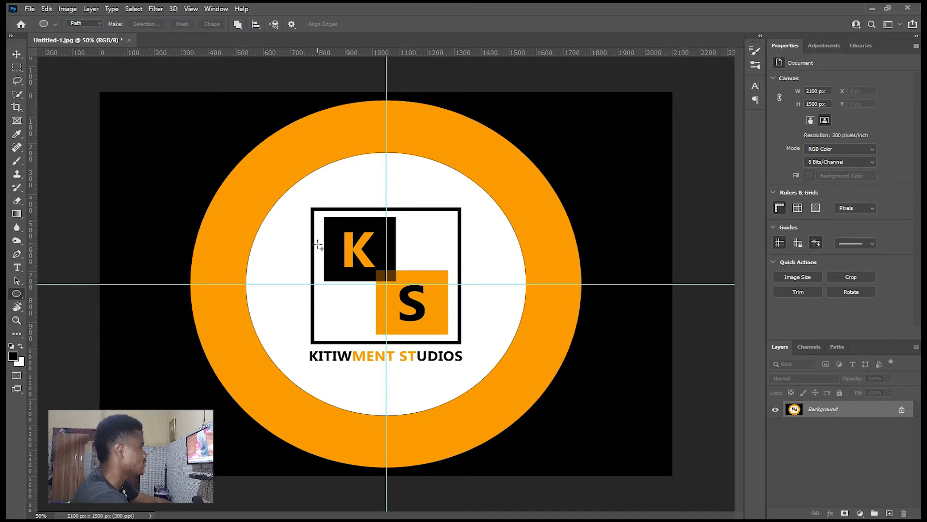
click(100, 23)
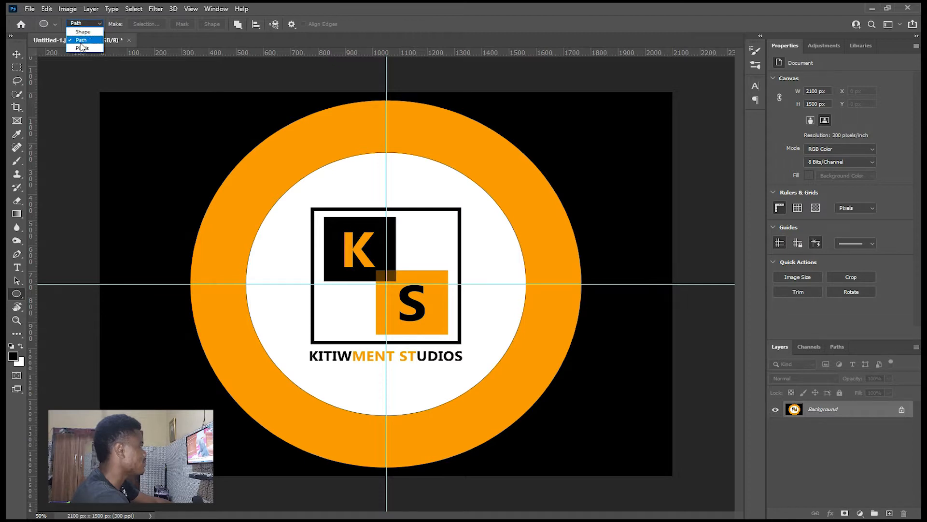
click(86, 42)
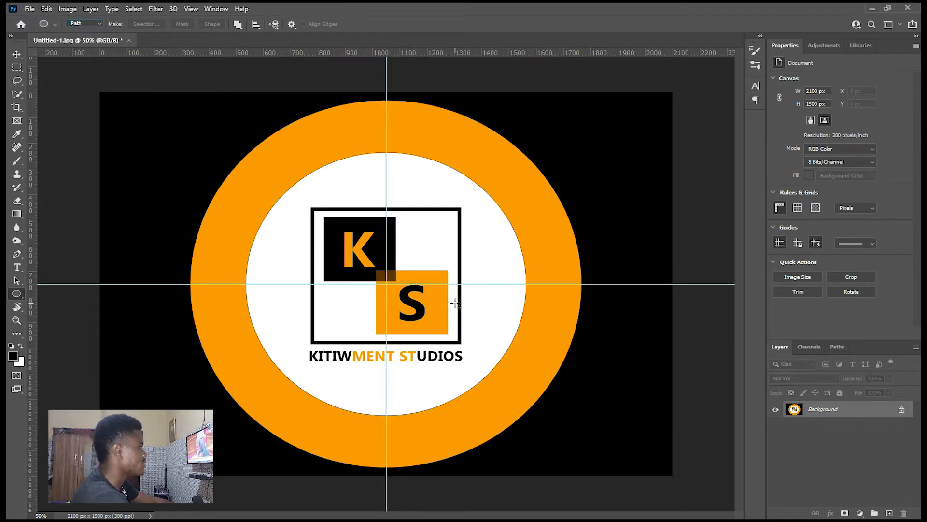
key(ctrl+plus)
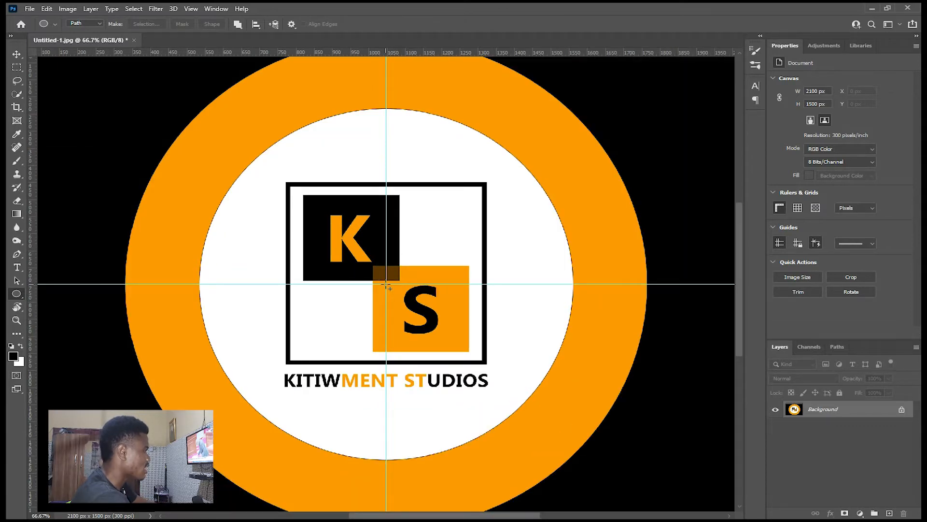
drag(386, 285, 413, 310)
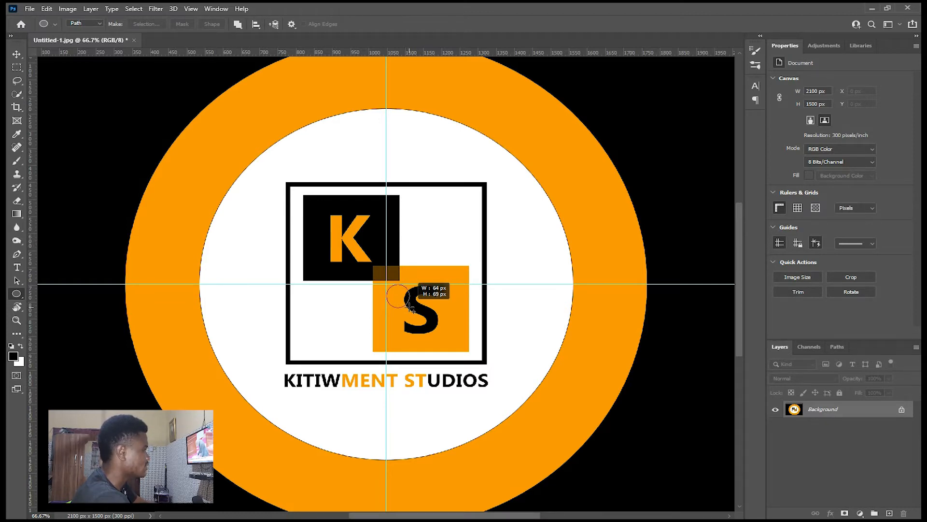
drag(412, 310, 666, 484)
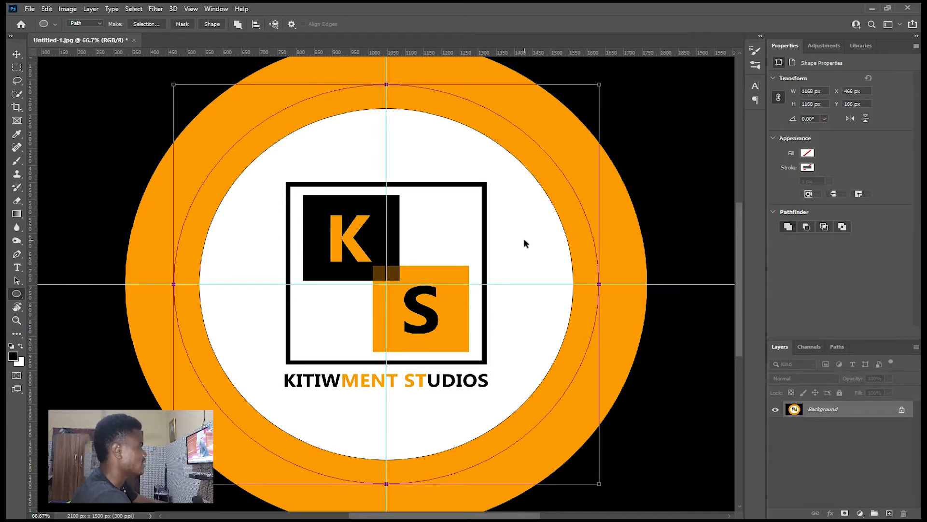
key(ctrl+minus)
key(ctrl+plus)
key(ctrl+minus)
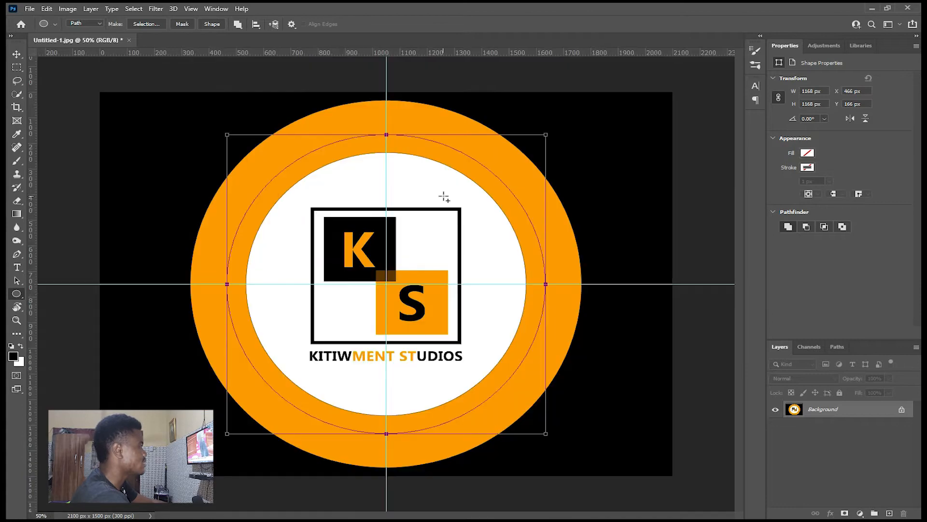
- Start horizontal text on the circular path, at a point on its upper-left arc
click(18, 268)
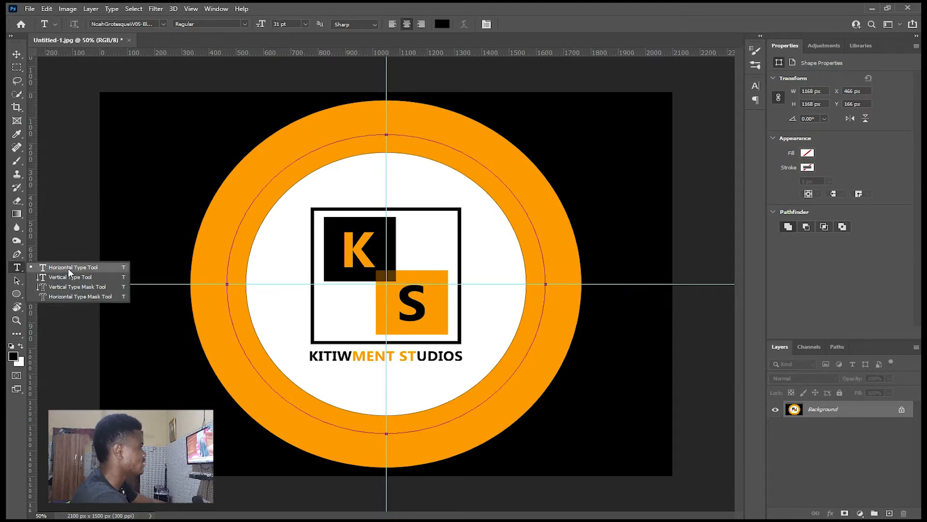
click(71, 268)
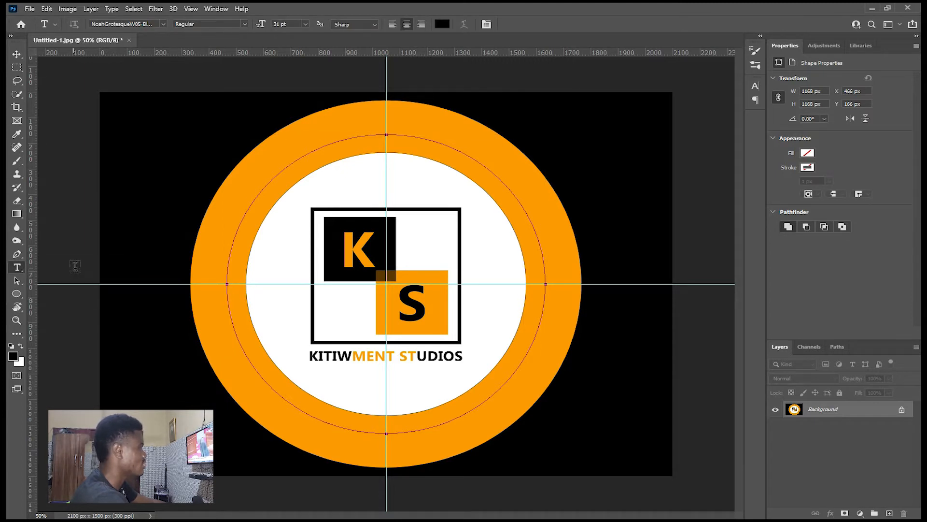
key(ctrl+plus)
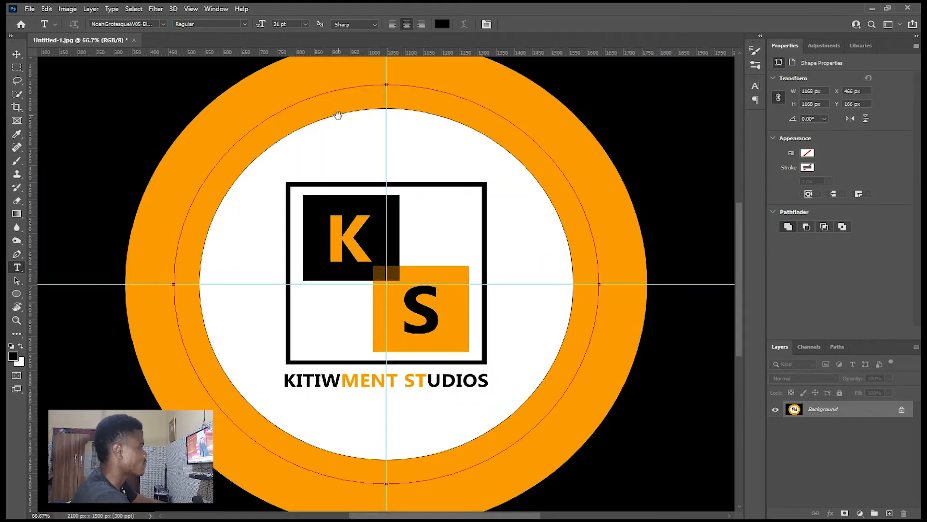
key(ctrl+plus)
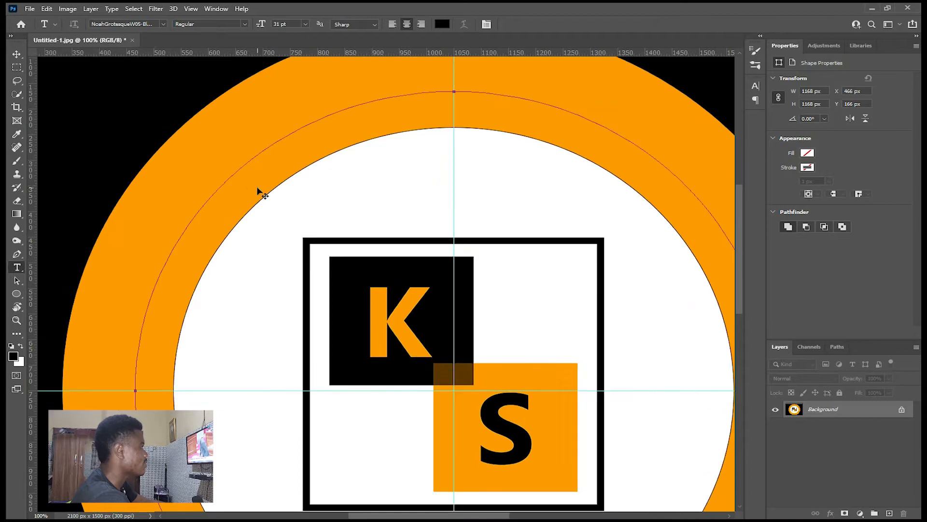
key(ctrl+plus)
drag(235, 179, 263, 222)
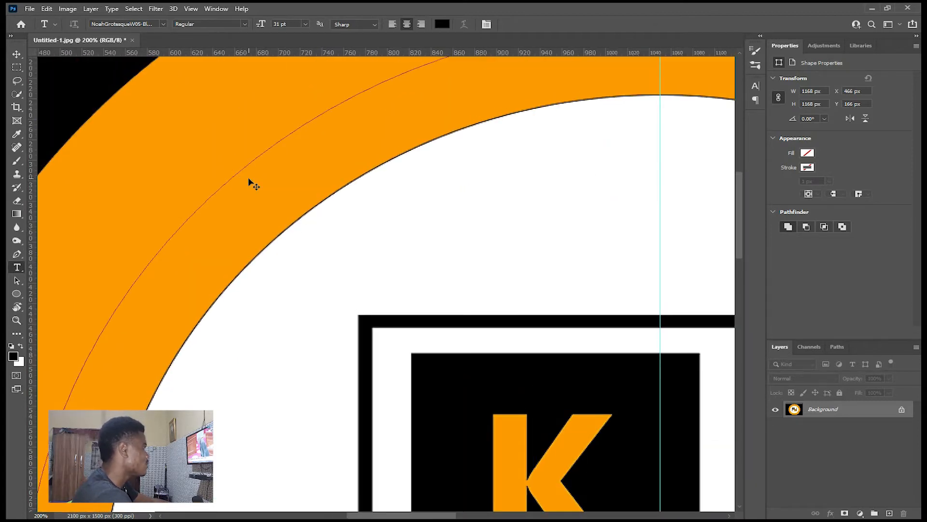
key(ctrl+plus)
drag(221, 183, 333, 280)
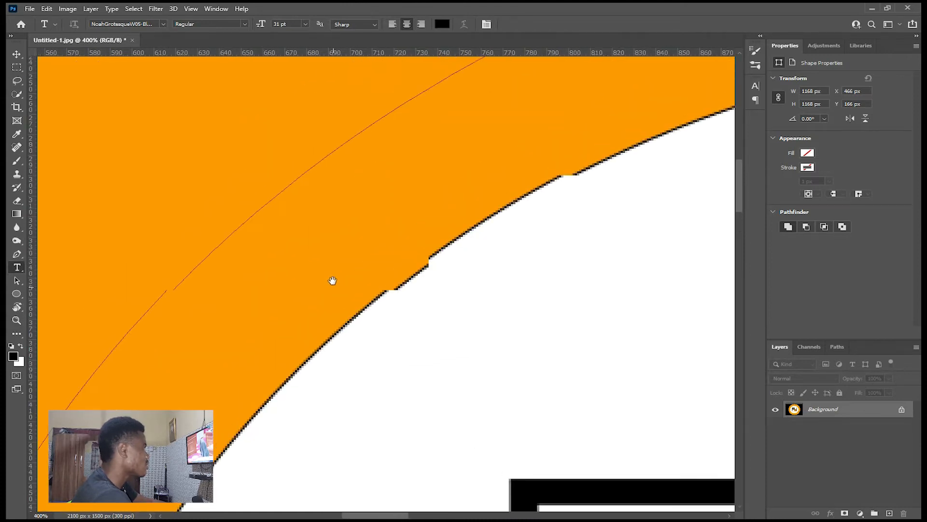
drag(294, 220, 316, 274)
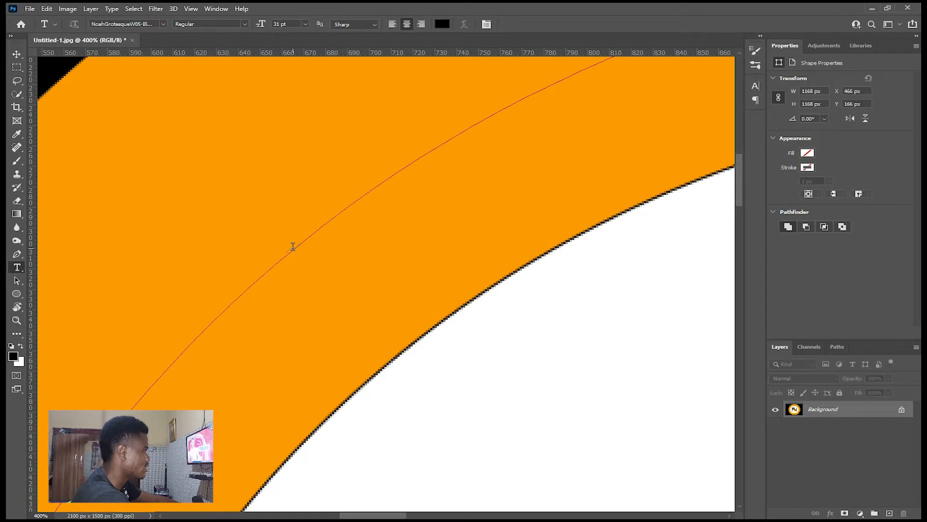
click(292, 246)
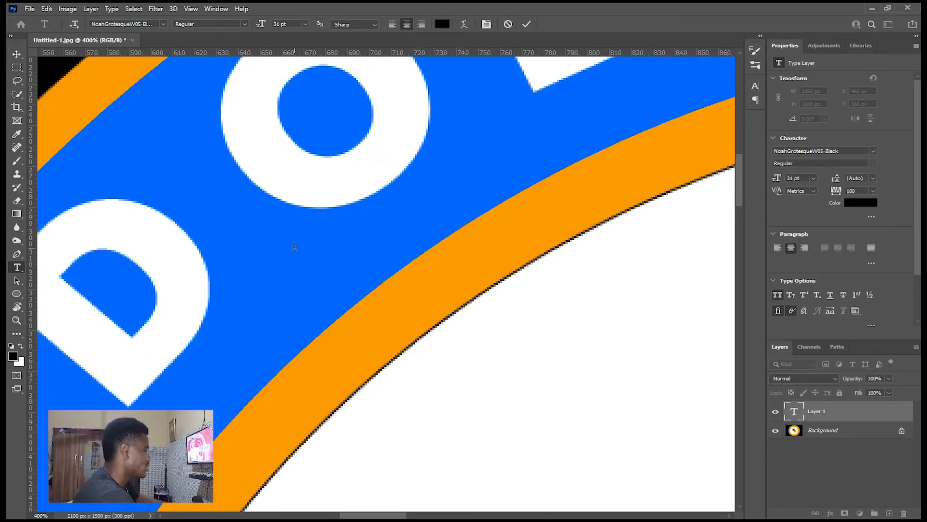
- Replace the placeholder text on the path with "KITTIWMENT STUDIOS" and commit it
key(BackSpace)
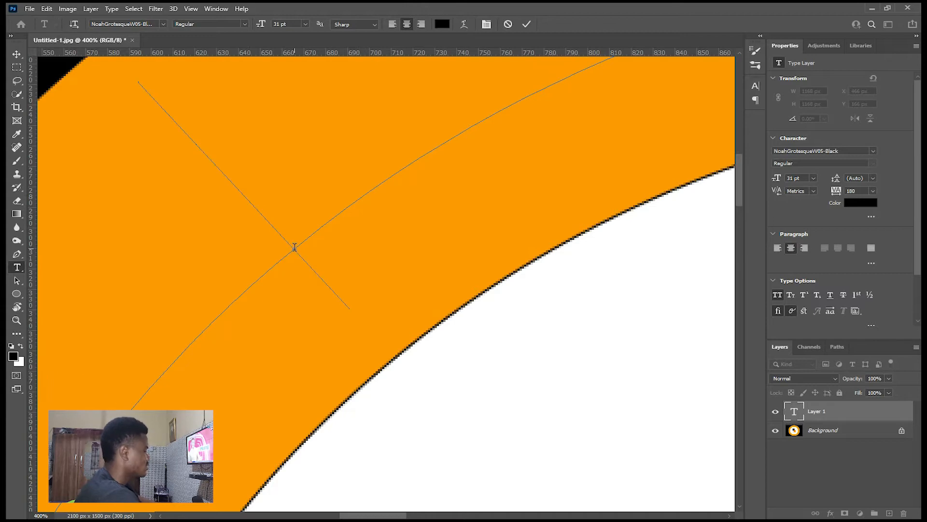
text(KI)
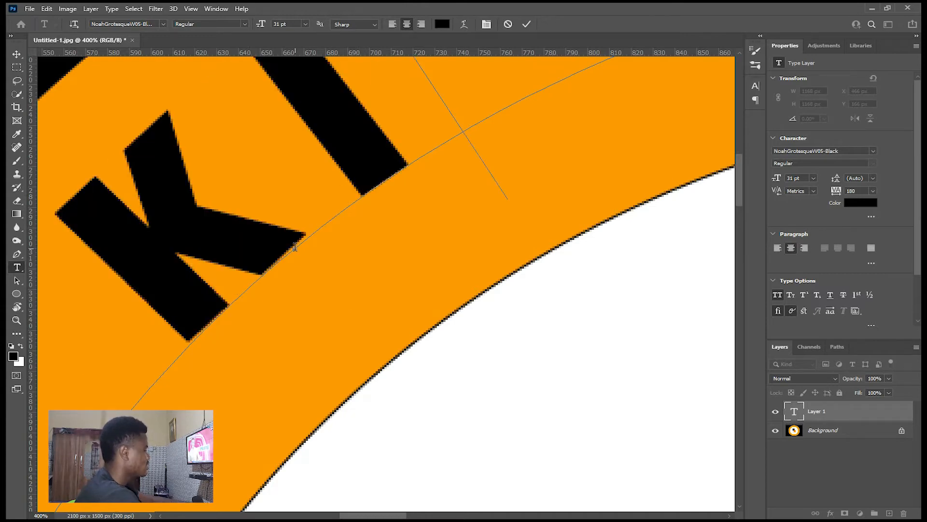
text(TTIWAK)
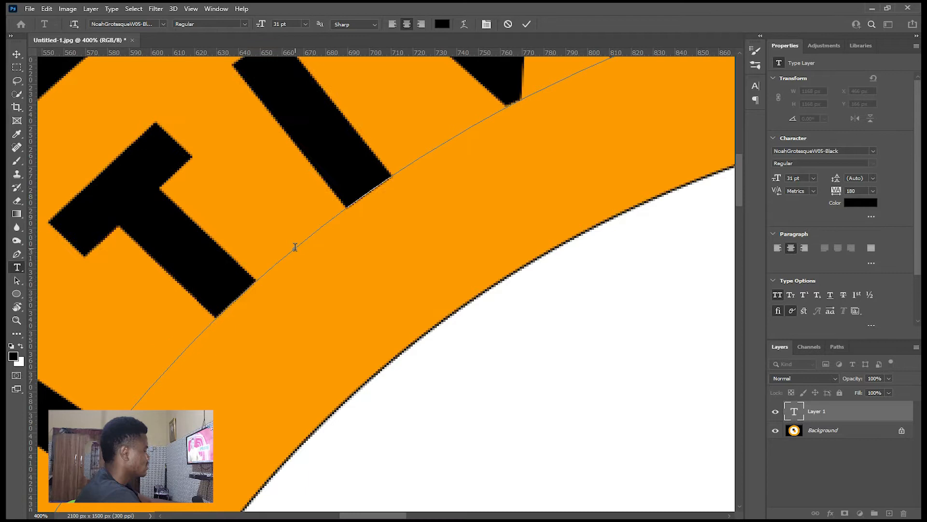
text(ES)
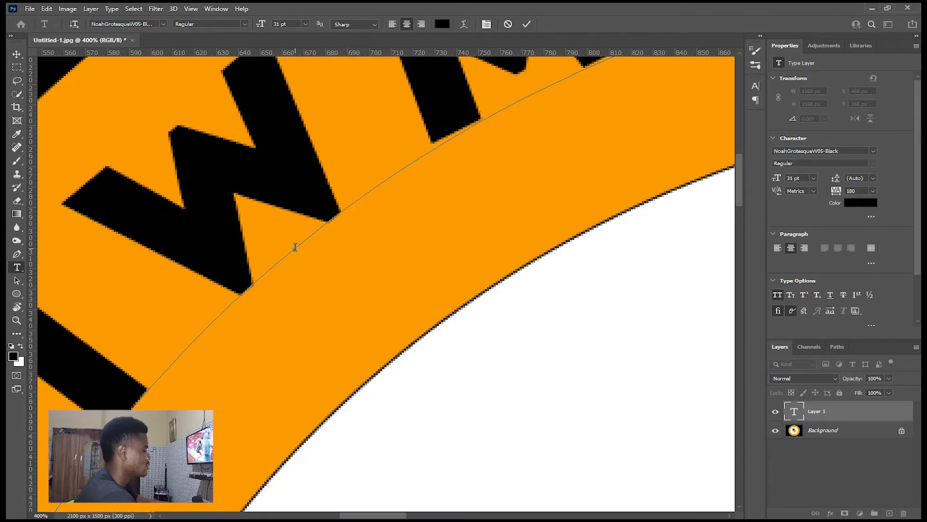
text(ME)
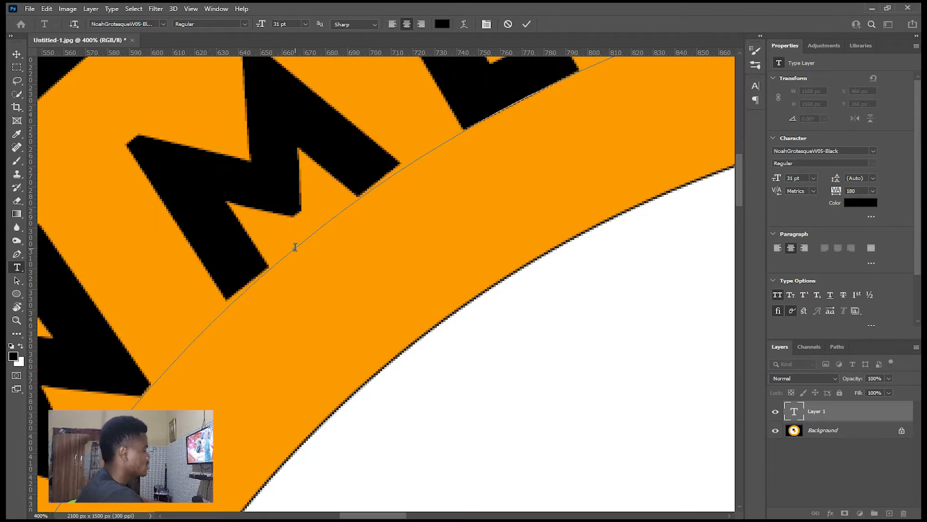
text(NNTER)
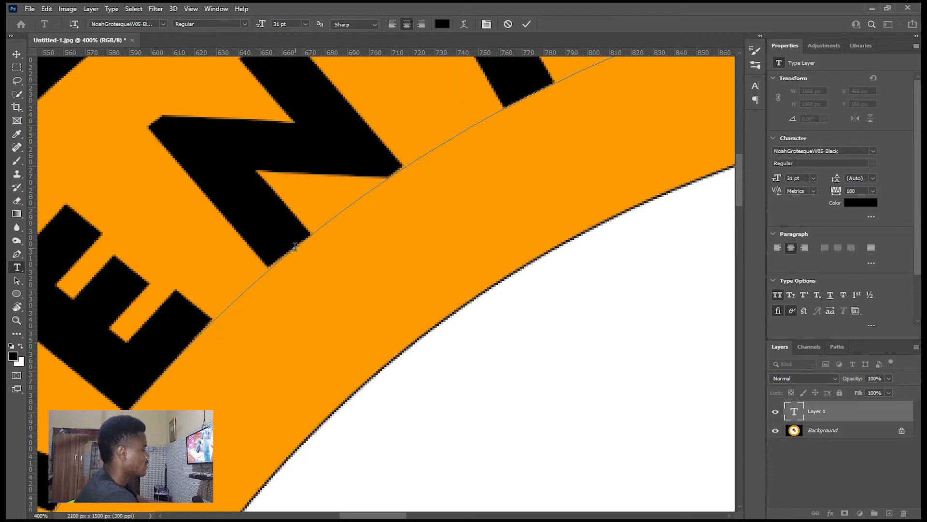
key(ctrl+Return)
- Examine how the curved text sits around the whole orange ring, and hide the path outline
key(ctrl+minus)
key(ctrl+minus)
key(ctrl+minus)
key(ctrl+minus)
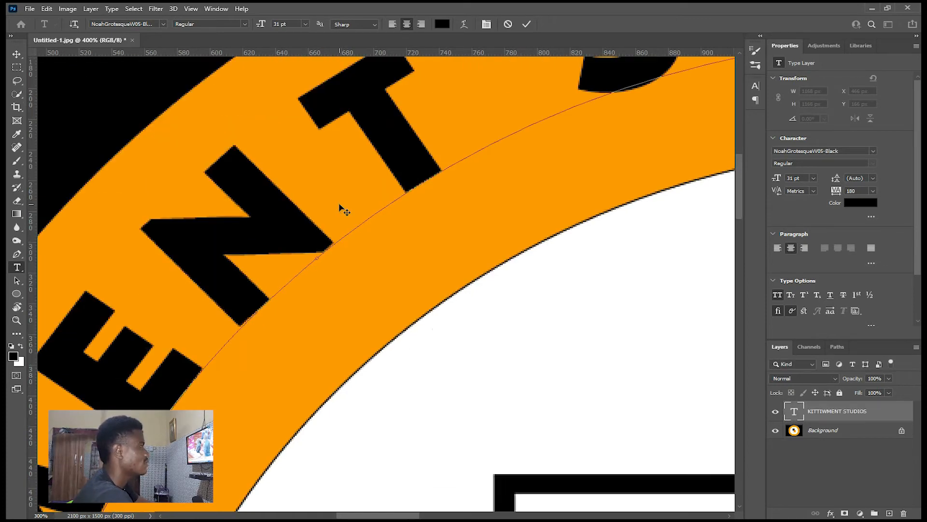
key(ctrl+minus)
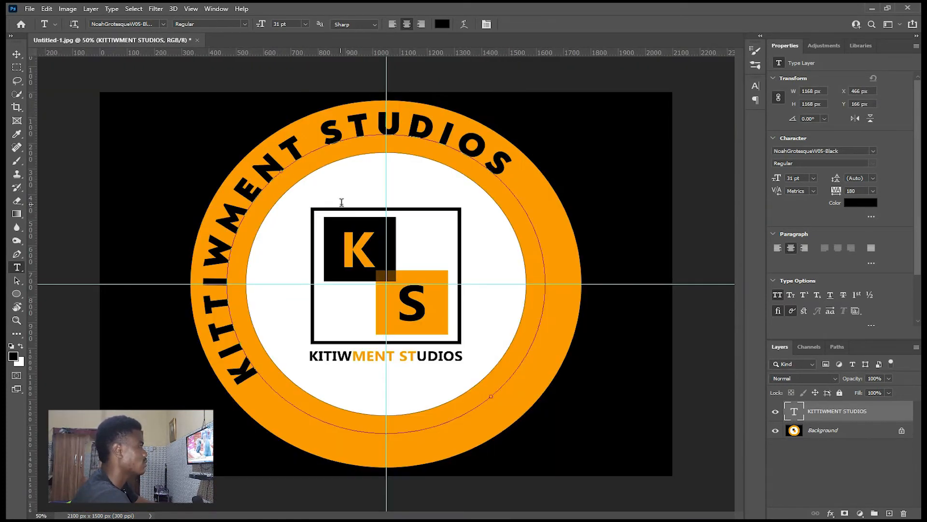
key(ctrl+minus)
key(ctrl+plus)
key(ctrl+minus)
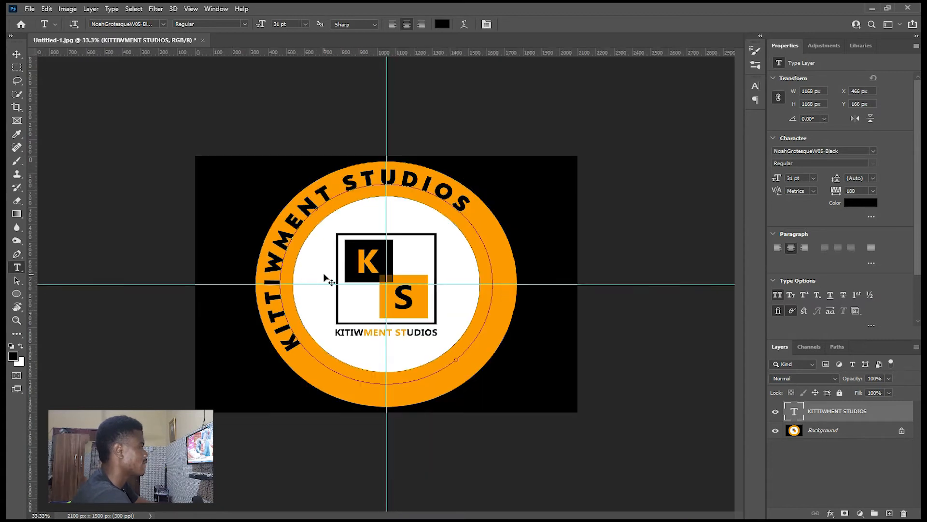
key(ctrl+plus)
key(ctrl+plus)
key(ctrl+plus)
key(ctrl+minus)
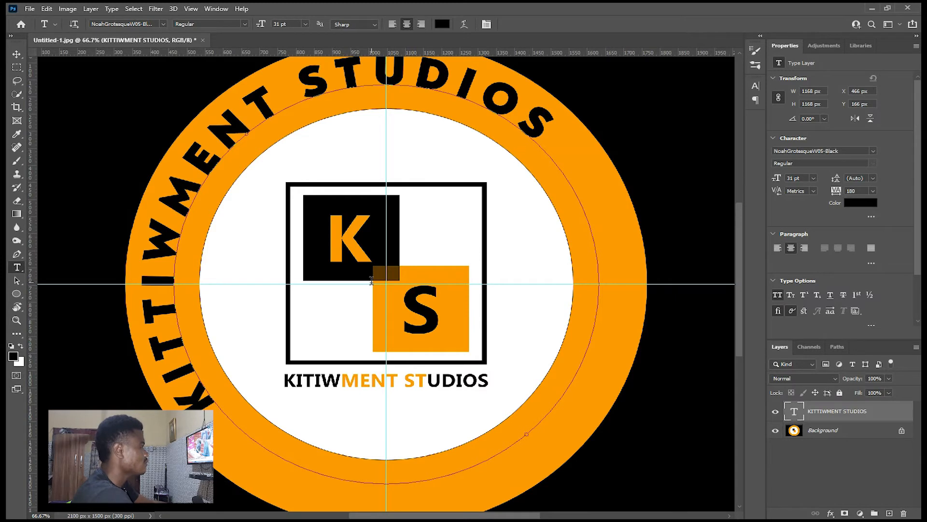
key(Return)
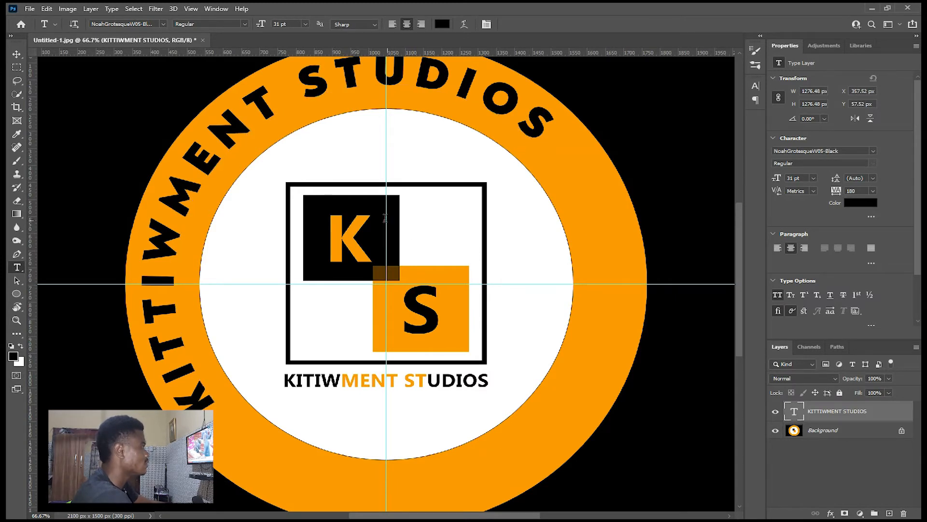
key(ctrl+plus)
drag(307, 268, 338, 175)
drag(297, 265, 282, 223)
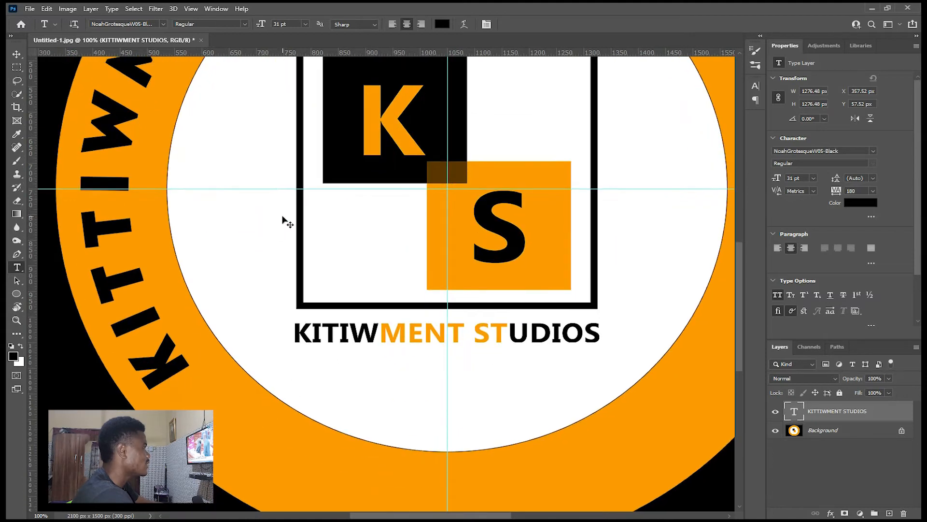
key(ctrl+minus)
key(ctrl+minus)
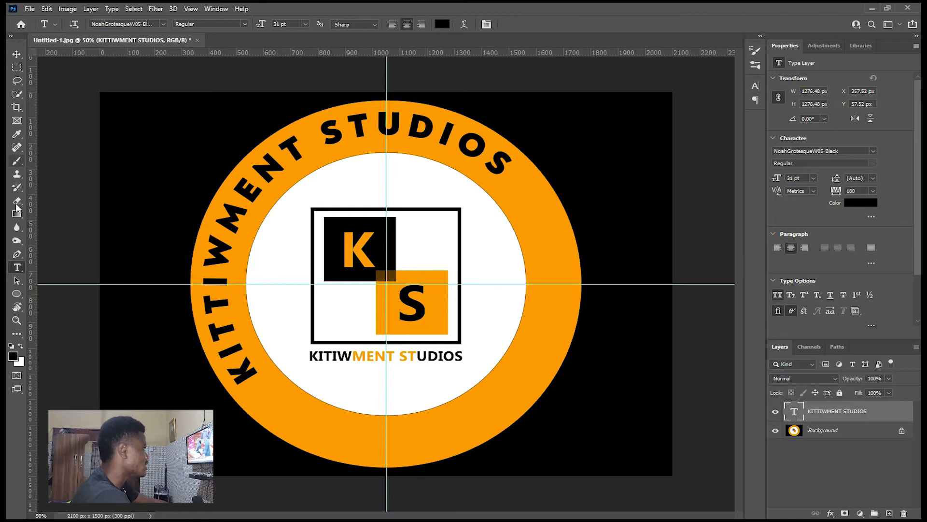
- With the Path Selection tool, slide the text's start and end points along the circular path until "KITTIWMENT STUDIOS" arches over the ring's upper half
click(18, 281)
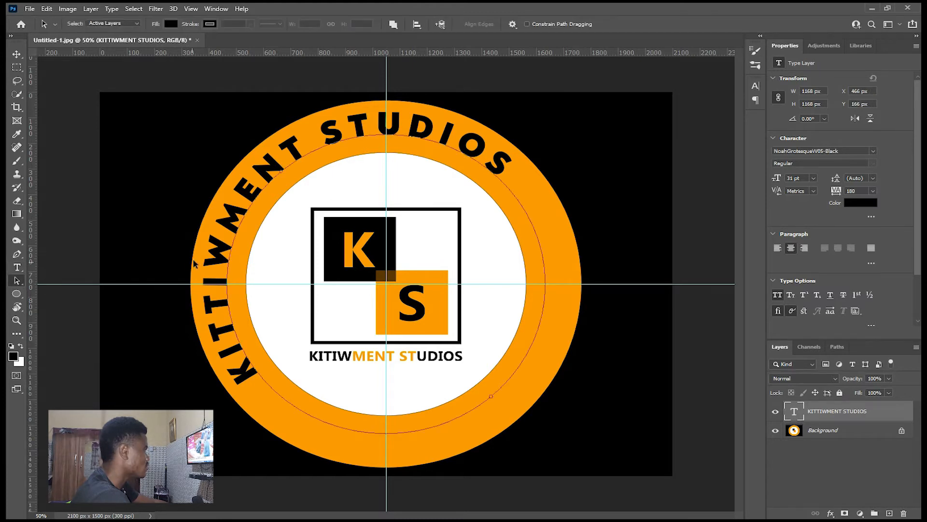
key(ctrl+plus)
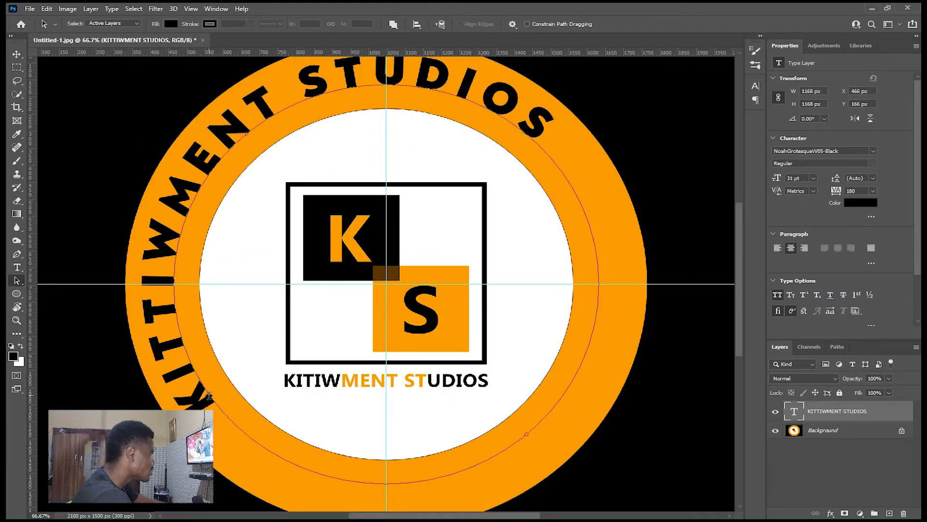
drag(210, 401, 215, 382)
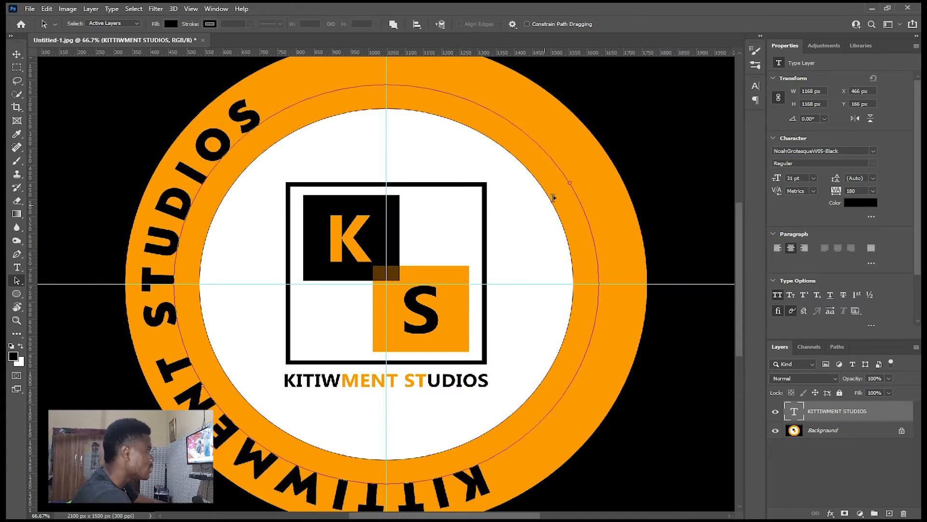
drag(571, 185, 558, 411)
drag(542, 430, 249, 464)
drag(225, 429, 219, 408)
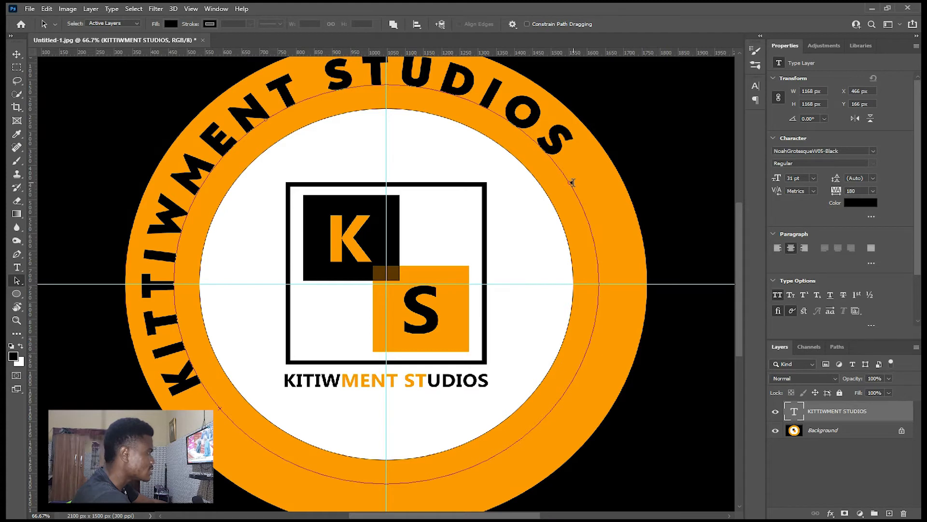
mouse_move(572, 182)
mouse_down()
mouse_move(616, 271)
mouse_move(617, 308)
mouse_move(601, 333)
mouse_move(606, 347)
mouse_move(596, 342)
mouse_up()
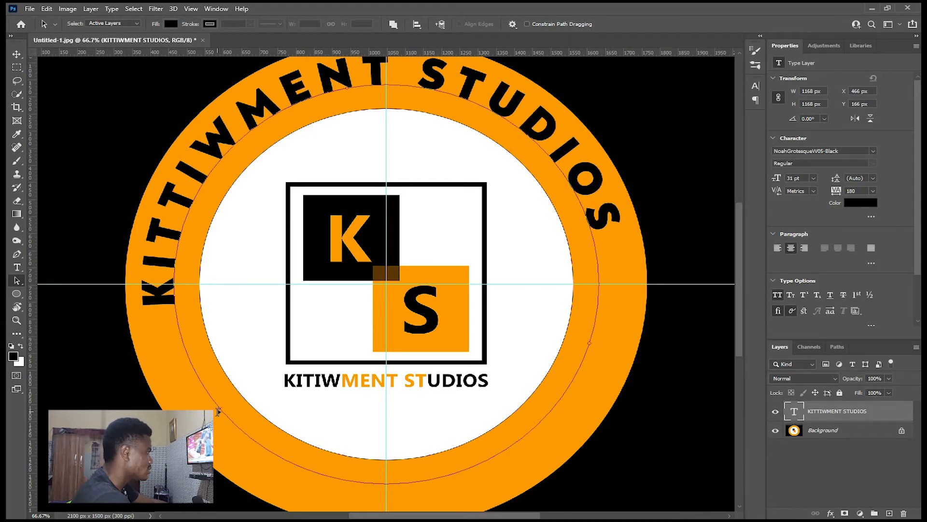
drag(218, 408, 179, 375)
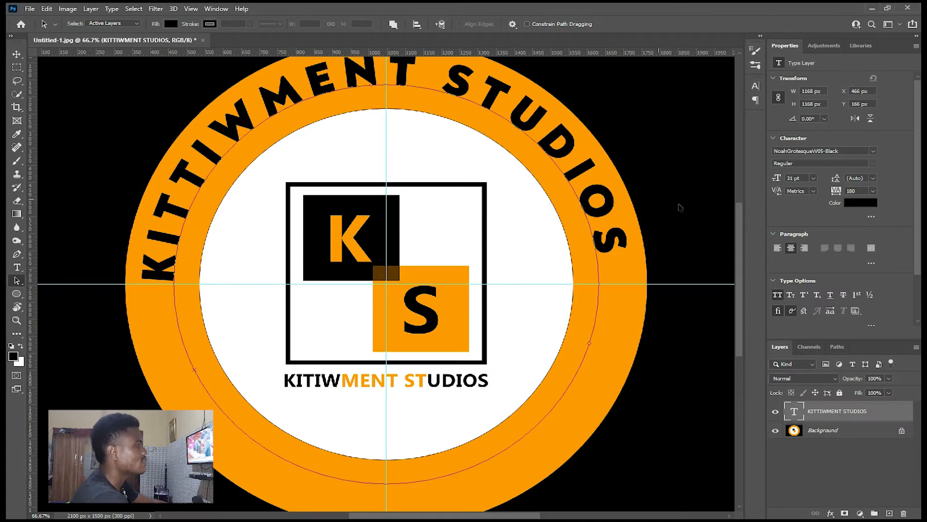
- Try left alignment on the curved text, restore centre alignment, and view the same options in the Character and Paragraph settings
click(791, 248)
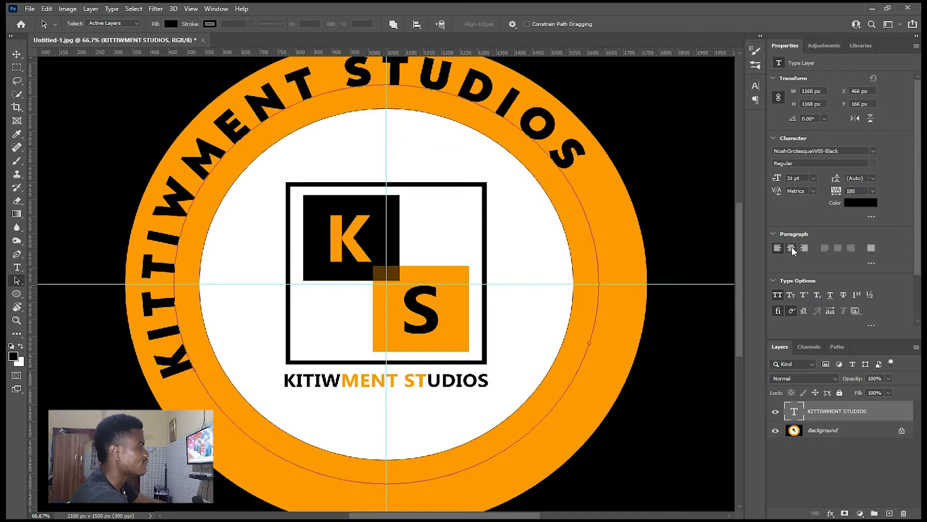
click(792, 248)
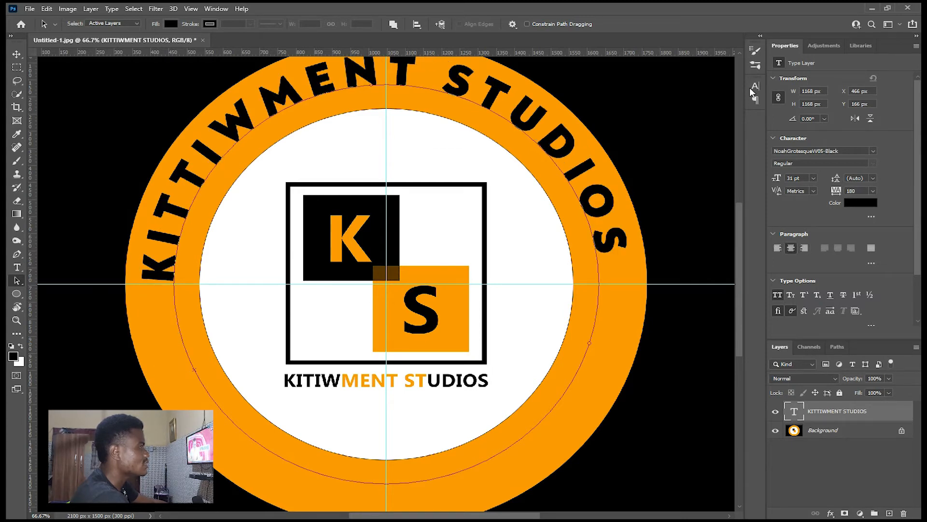
click(216, 9)
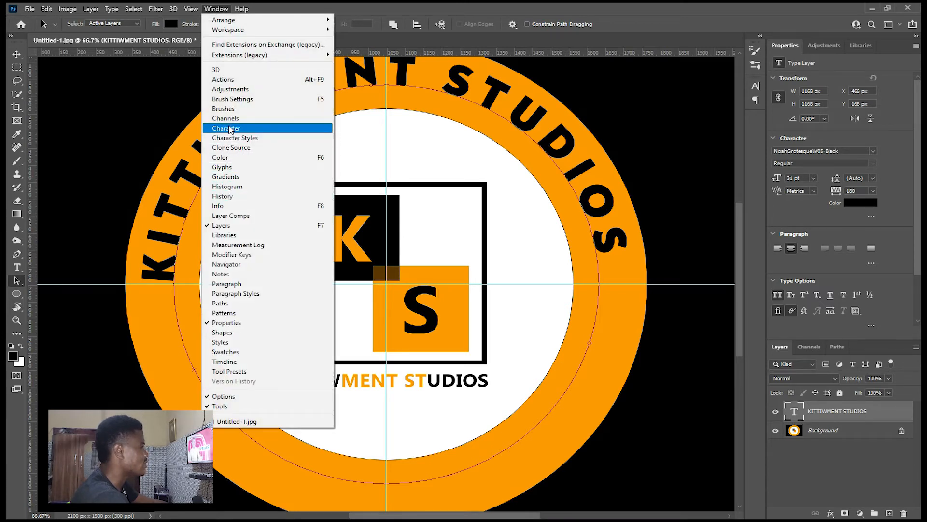
click(230, 129)
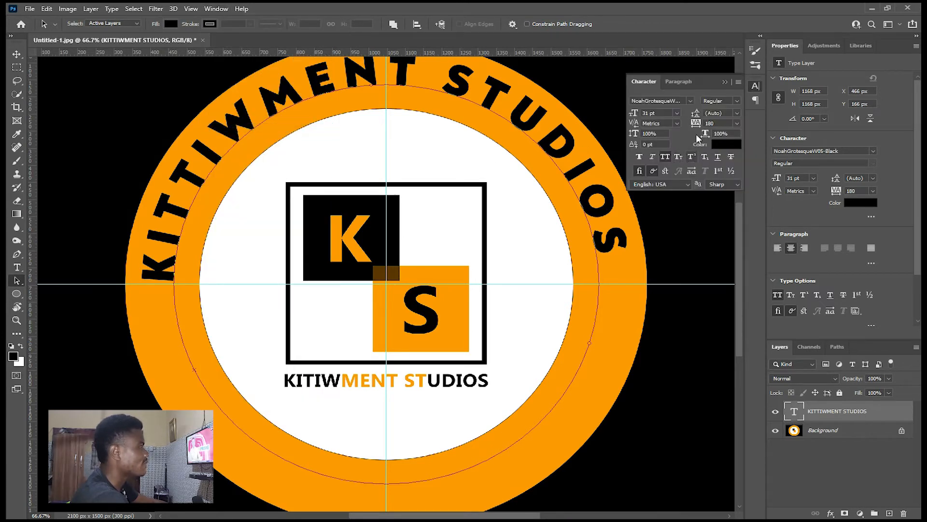
click(676, 82)
click(641, 100)
click(653, 100)
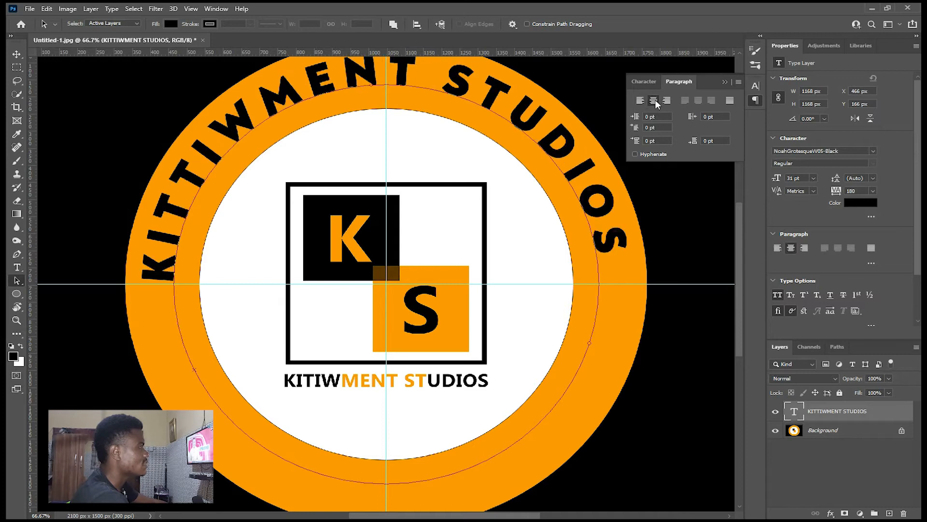
click(725, 82)
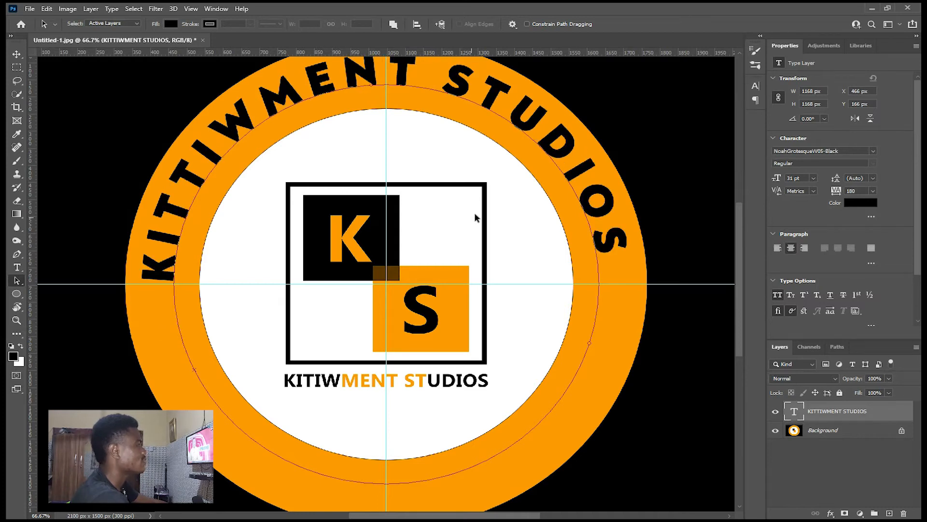
- Duplicate the curved "KITTIWMENT STUDIOS" text layer and hide the original one
key(ctrl+minus)
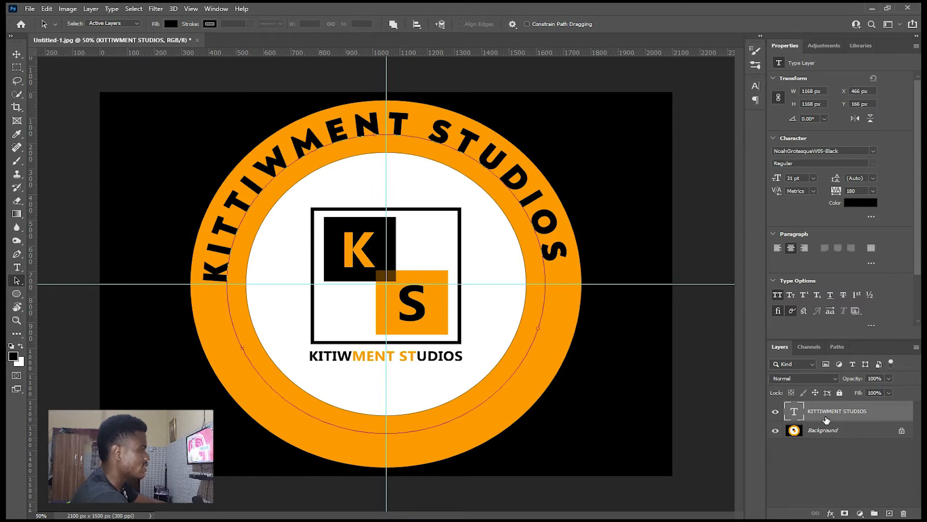
key(ctrl)
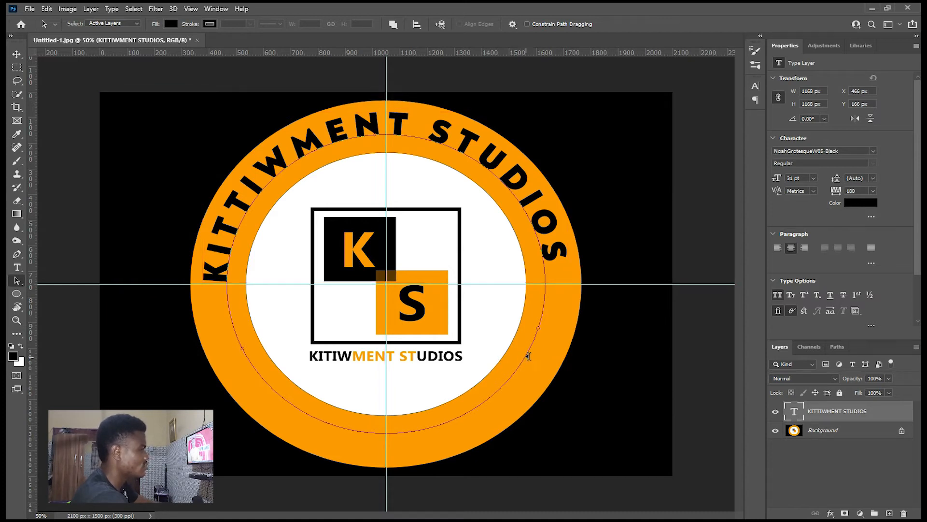
key(ctrl)
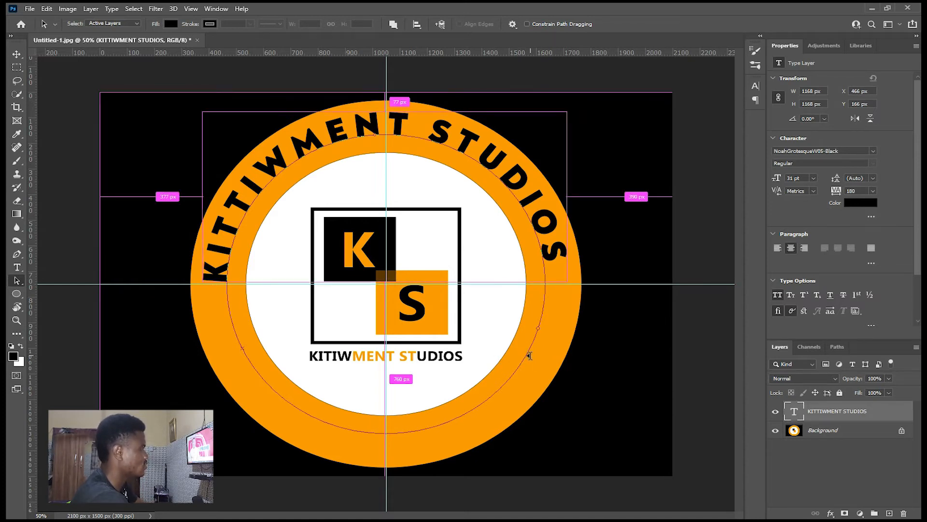
key(ctrl+j)
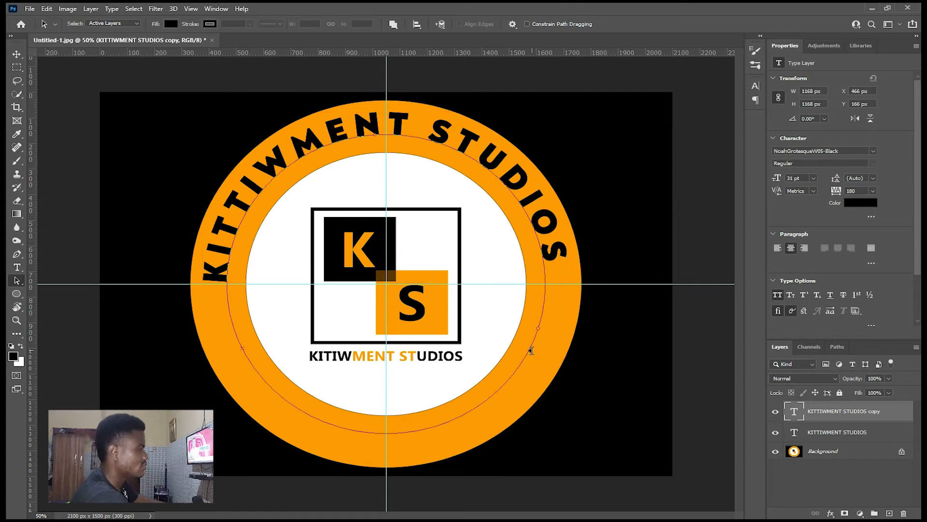
key(ctrl+plus)
key(ctrl+minus)
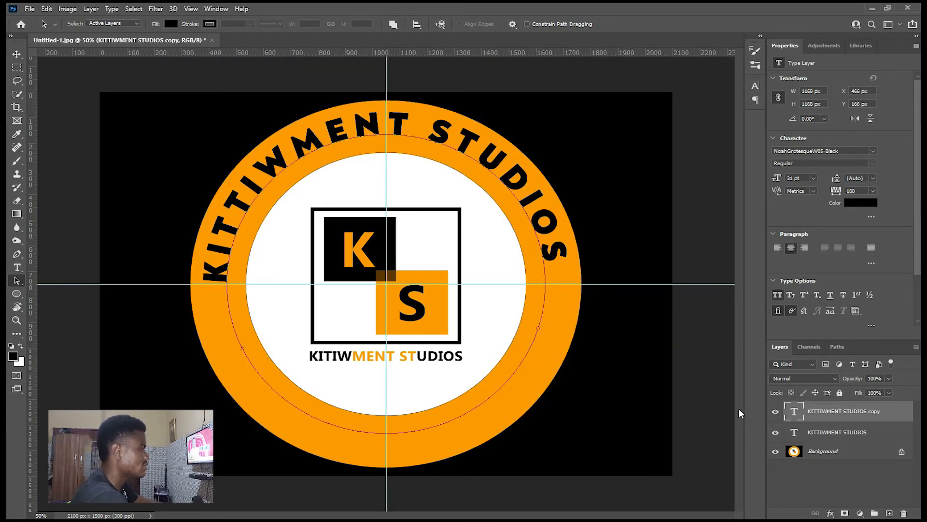
click(776, 434)
- With the Path Selection tool, flip the duplicate text to the inside of the circular path and spread it upright along the lower half
key(ctrl+plus)
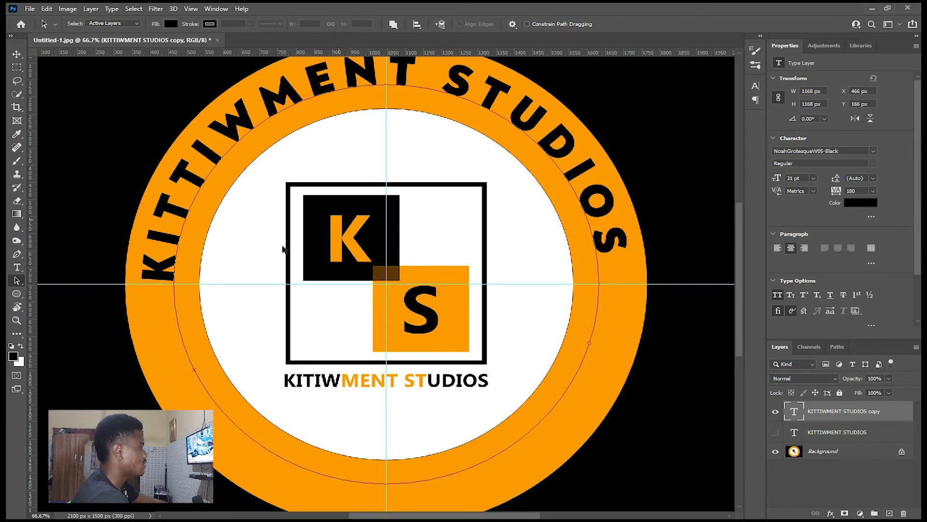
click(22, 280)
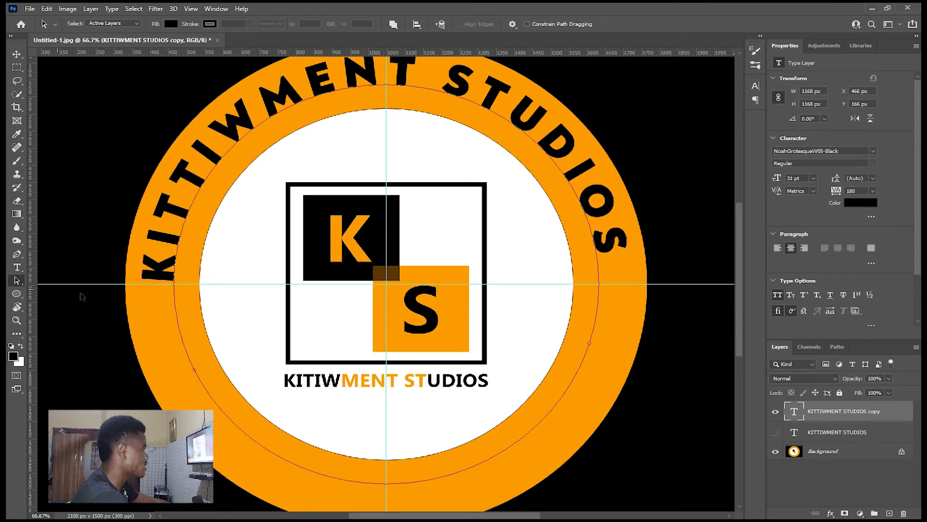
drag(190, 346, 590, 251)
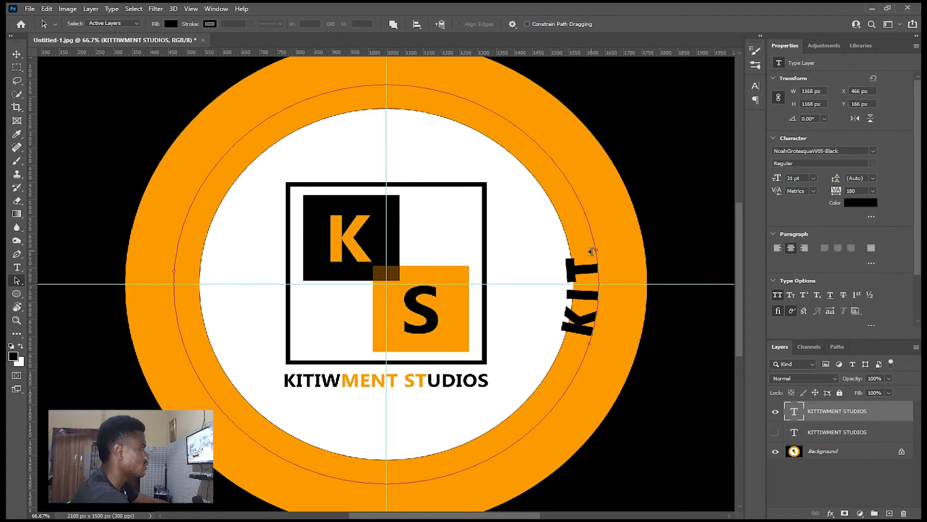
mouse_move(590, 343)
mouse_down()
mouse_move(477, 439)
mouse_move(265, 445)
mouse_move(185, 340)
mouse_move(174, 245)
mouse_move(187, 214)
mouse_up()
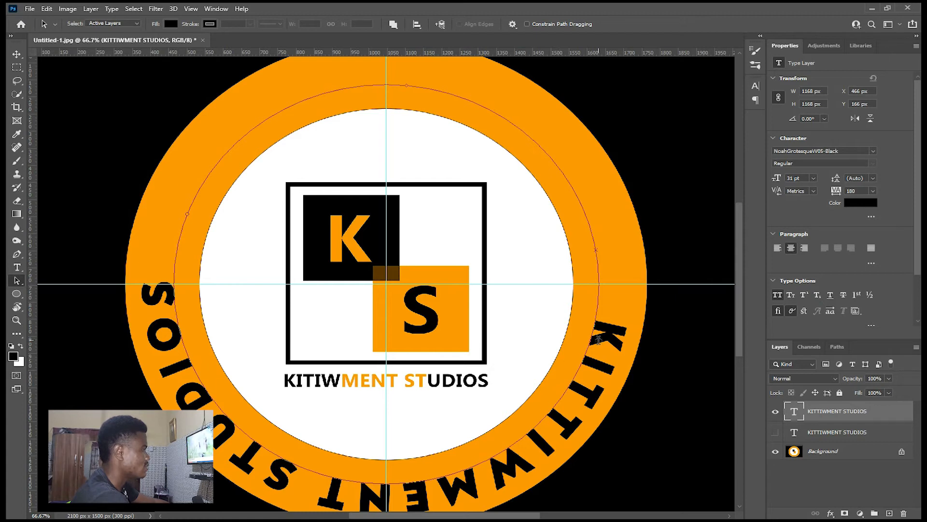
mouse_move(593, 337)
mouse_down()
mouse_move(583, 334)
mouse_move(594, 314)
mouse_move(570, 209)
mouse_move(416, 145)
mouse_move(393, 208)
mouse_move(319, 254)
mouse_move(349, 192)
mouse_up()
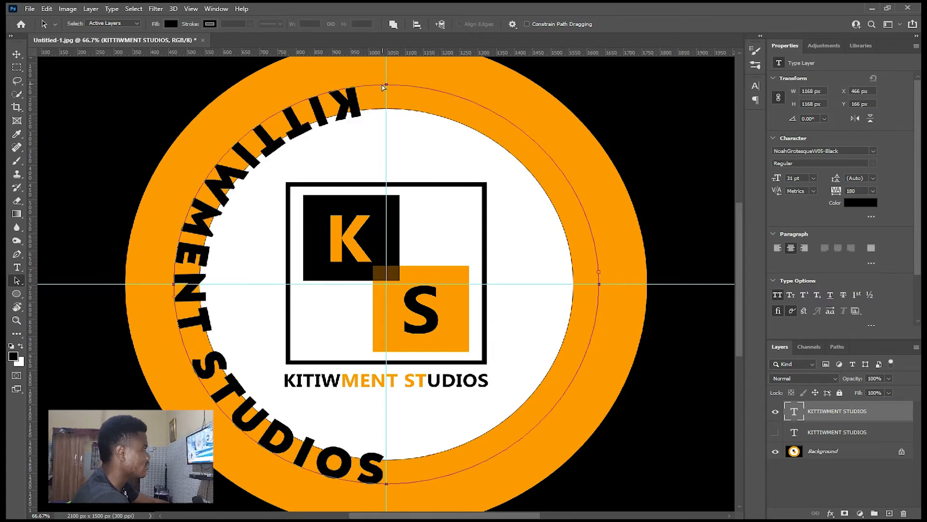
drag(384, 86, 382, 86)
key(ctrl+z)
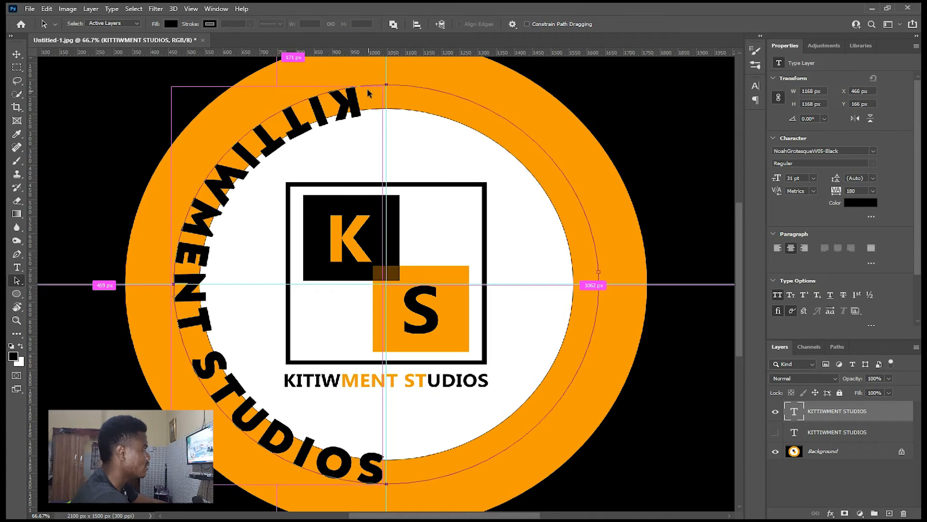
drag(518, 258, 587, 348)
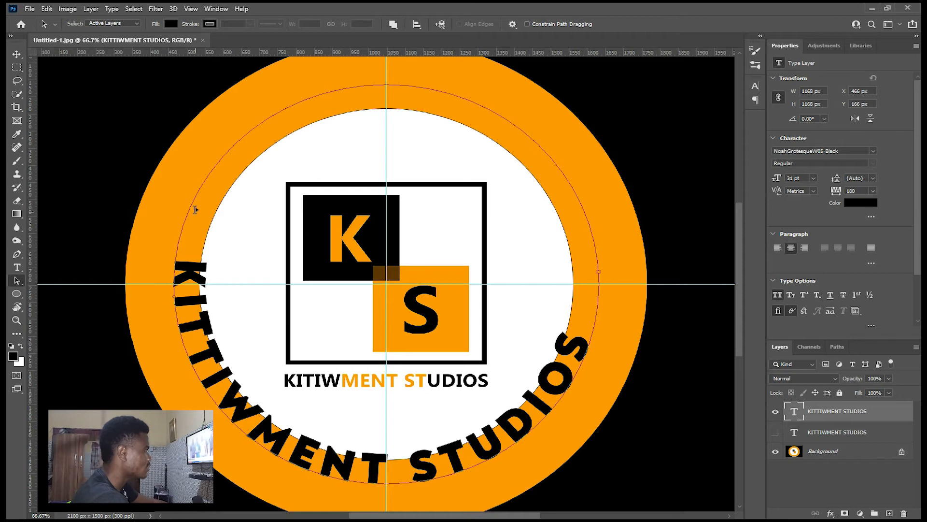
drag(188, 215, 181, 262)
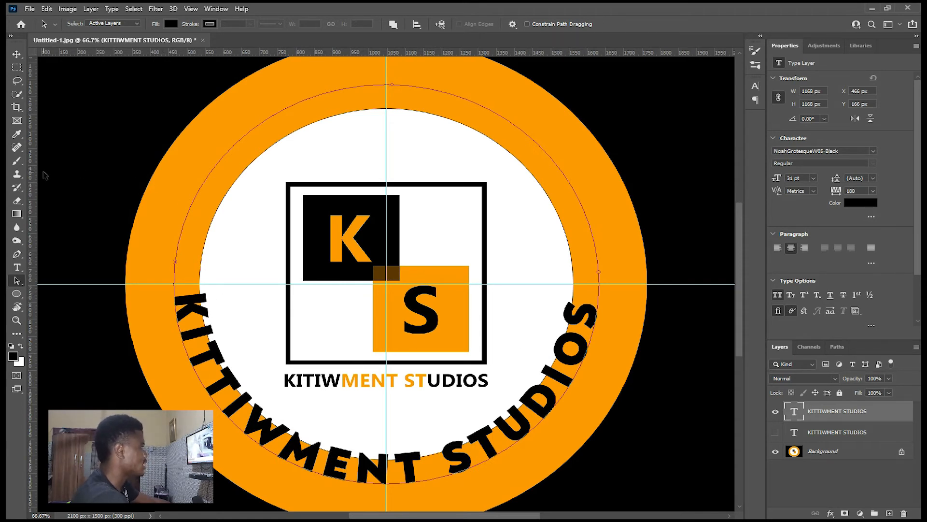
- Replace the whole text on the lower half of the path with "TUTORIALS" and commit it
click(17, 268)
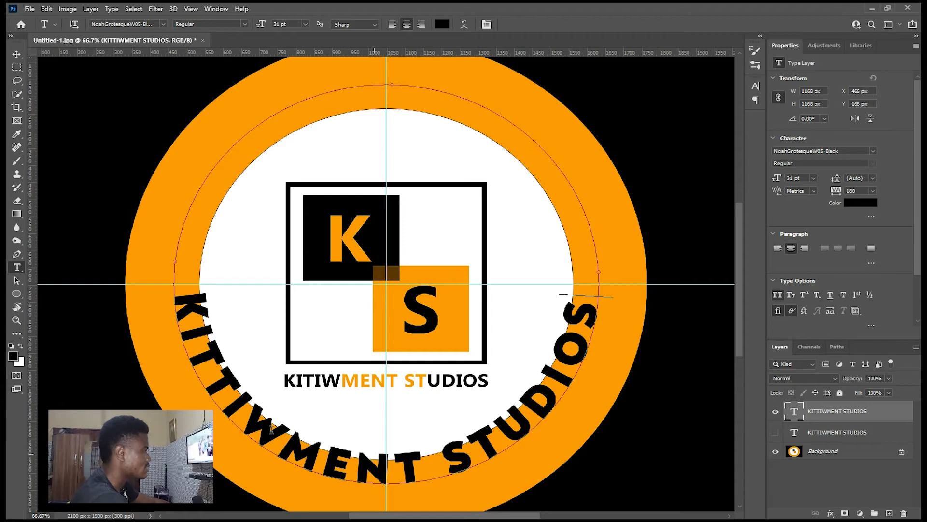
click(183, 330)
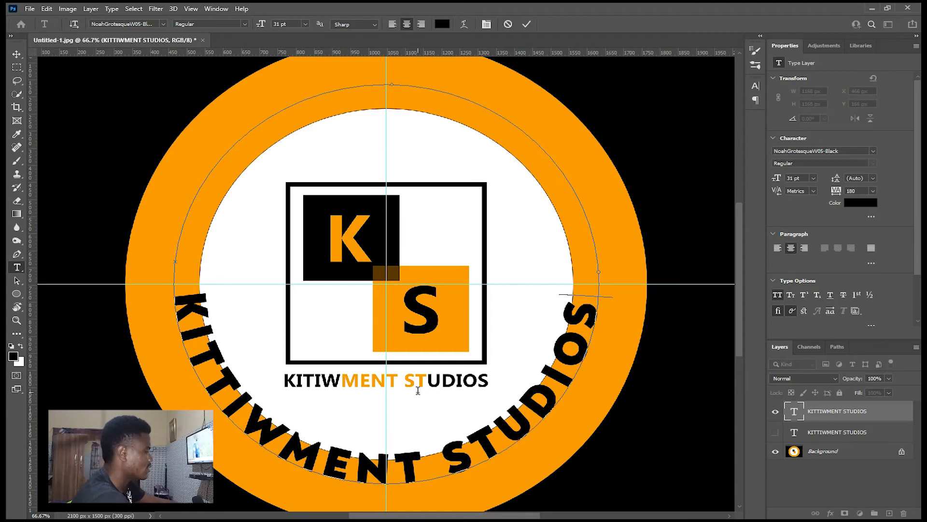
key(BackSpace)
key(Left)
key(Left)
key(Left)
key(Left)
key(Left)
key(Left)
key(Left)
key(Left)
key(Left)
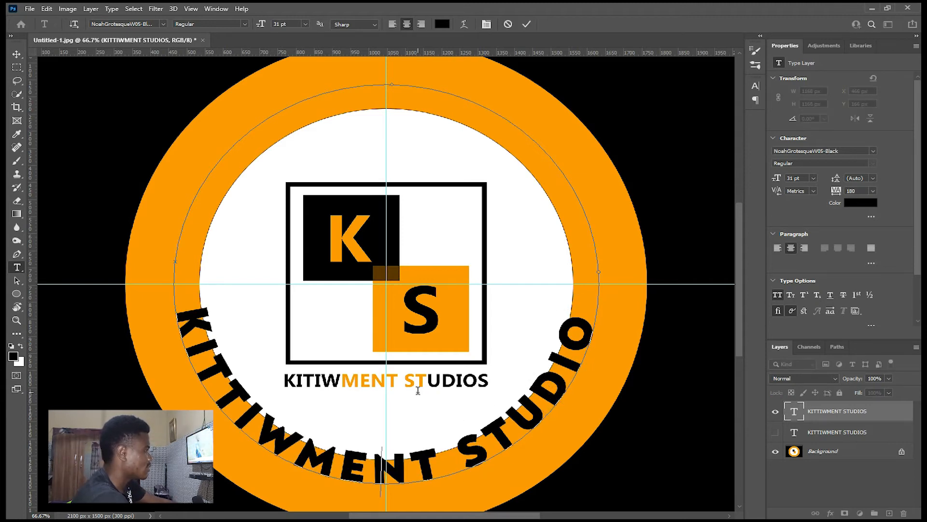
key(ctrl+a)
key(BackSpace)
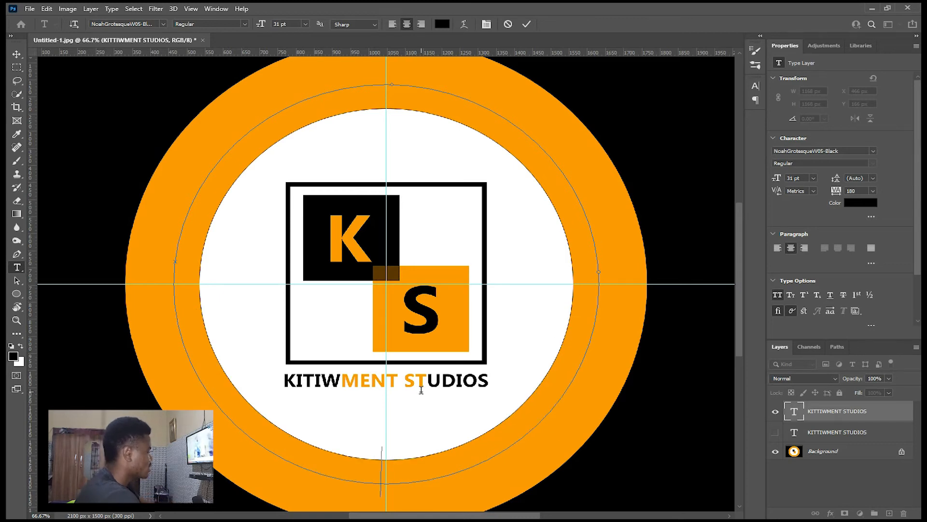
text(TU)
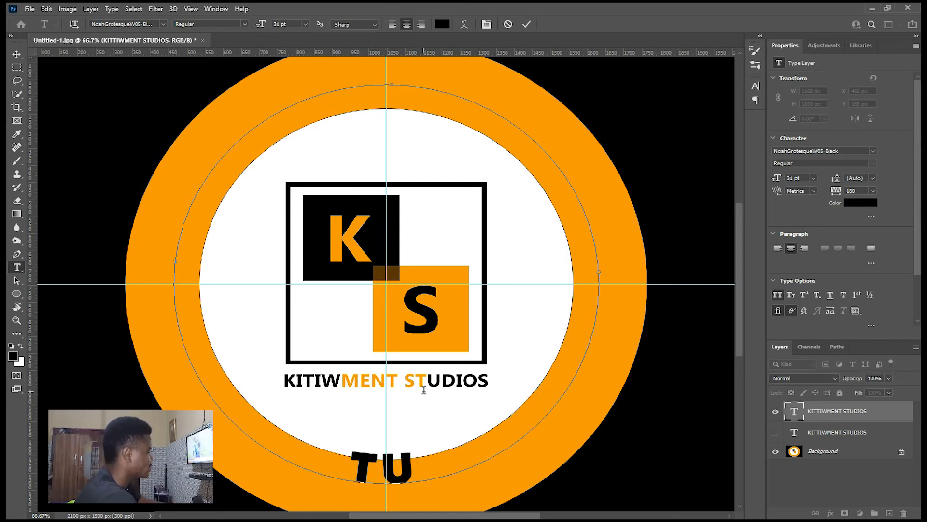
text(TU)
key(BackSpace)
text(ORO)
key(BackSpace)
text(IAL)
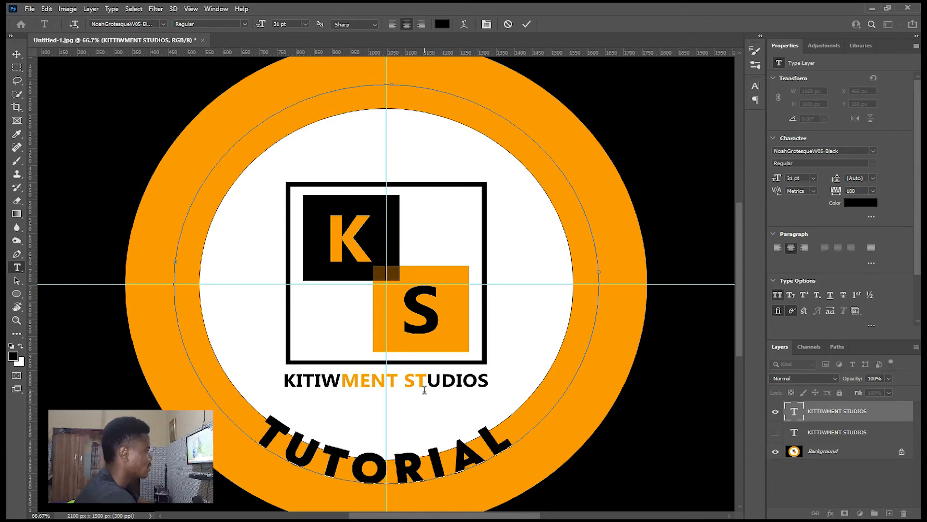
text(S)
click(523, 248)
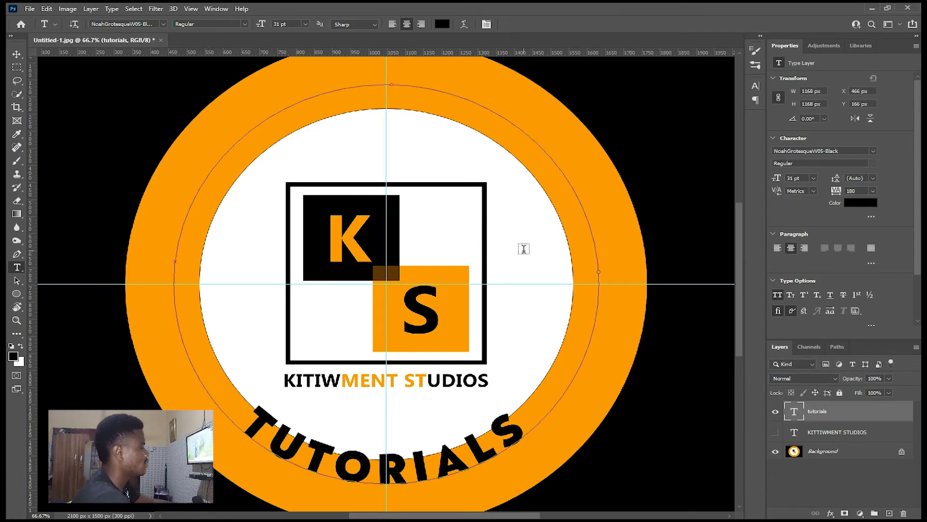
key(ctrl+minus)
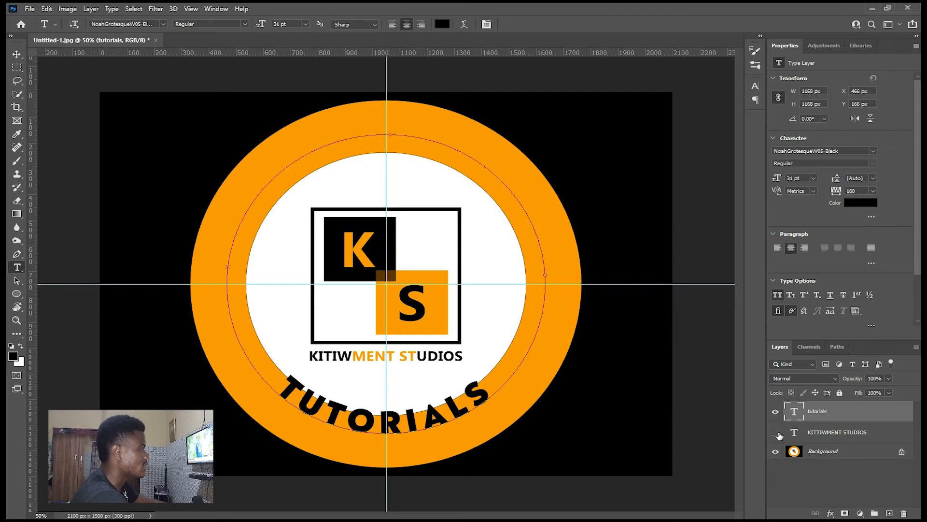
- Make the hidden "KITTIWMENT STUDIOS" text layer visible again and check it together with the lower text
click(776, 432)
key(ctrl+plus)
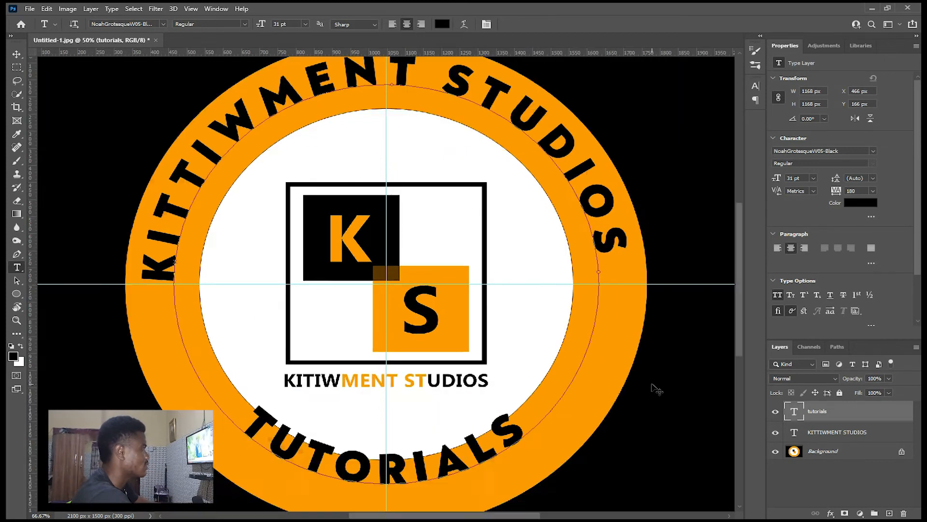
key(ctrl+minus)
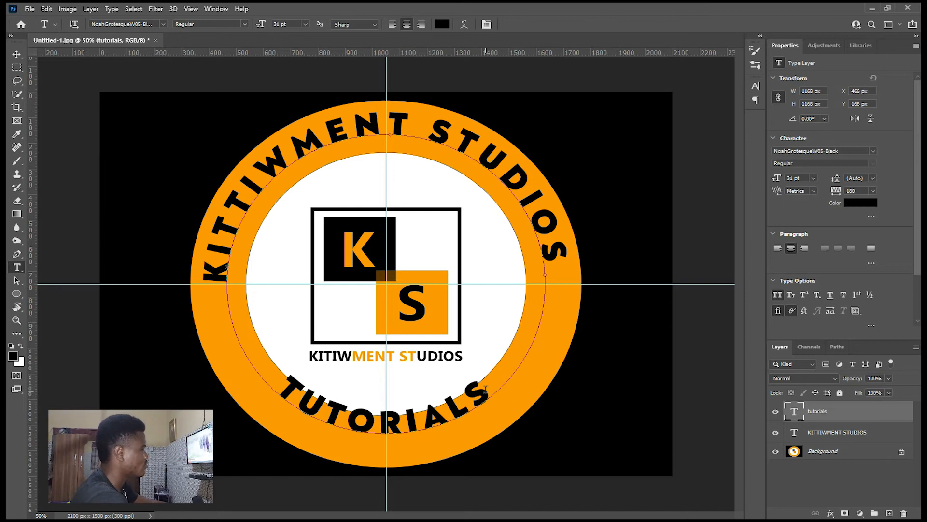
- Scale the "TUTORIALS" text's circular path up proportionally from its centre to about 115.92%, near the orange ring's outer edge
key(ctrl+t)
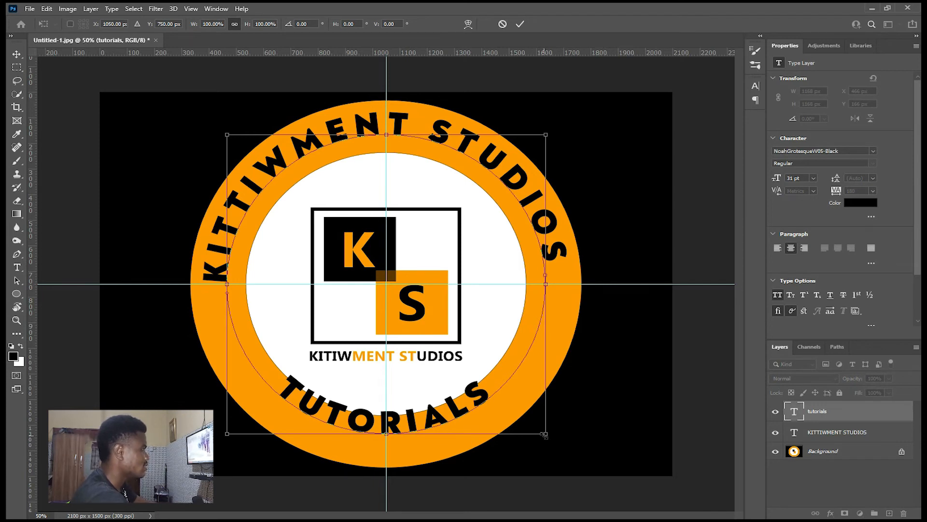
drag(546, 435, 573, 459)
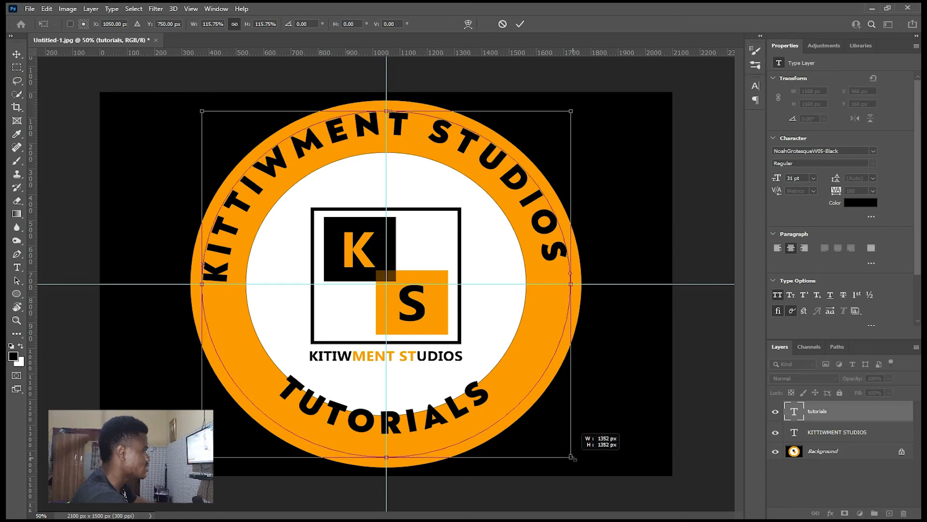
drag(574, 457, 574, 458)
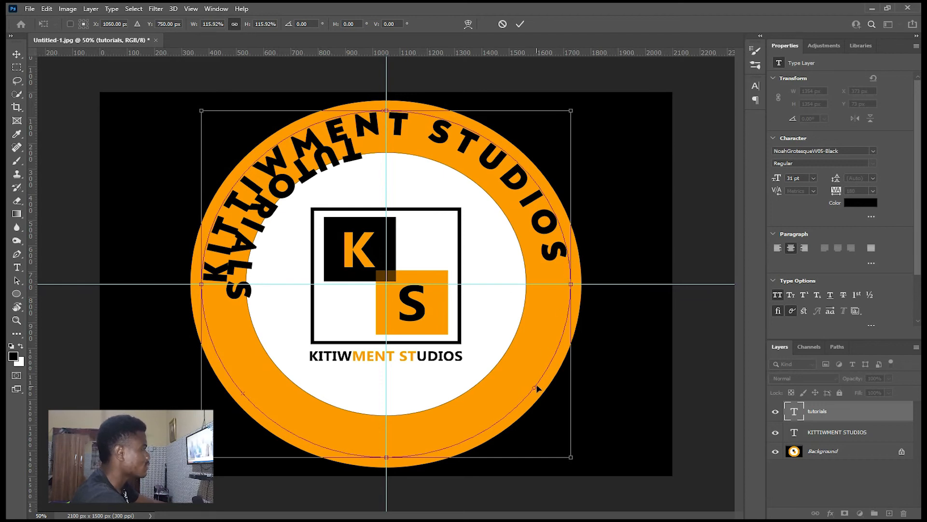
- With the Path Selection tool, reposition "TUTORIALS" on the inside of the enlarged path, upright and centred along the ring's lower half
click(17, 281)
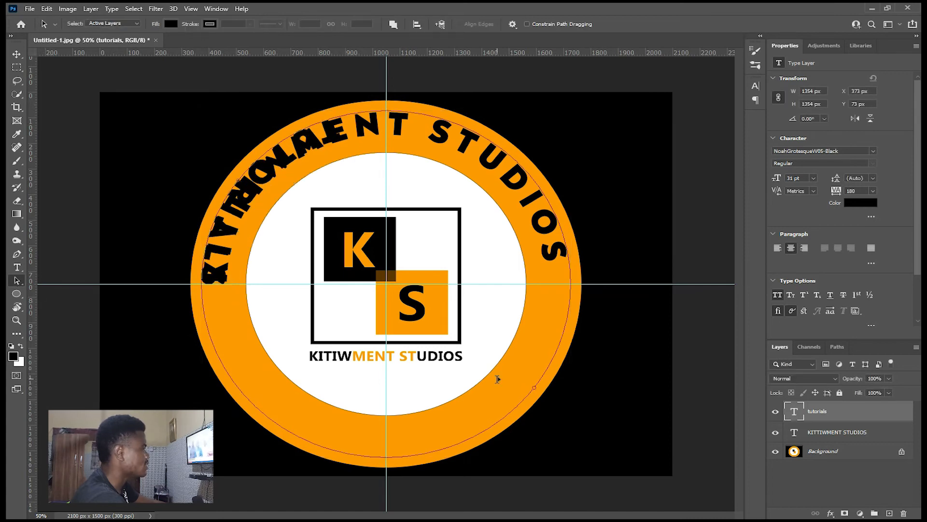
mouse_move(533, 389)
mouse_down()
mouse_move(555, 355)
mouse_move(561, 303)
mouse_move(548, 200)
mouse_move(515, 151)
mouse_move(485, 134)
mouse_move(421, 124)
mouse_move(295, 169)
mouse_move(236, 265)
mouse_move(235, 314)
mouse_up()
drag(246, 337, 278, 358)
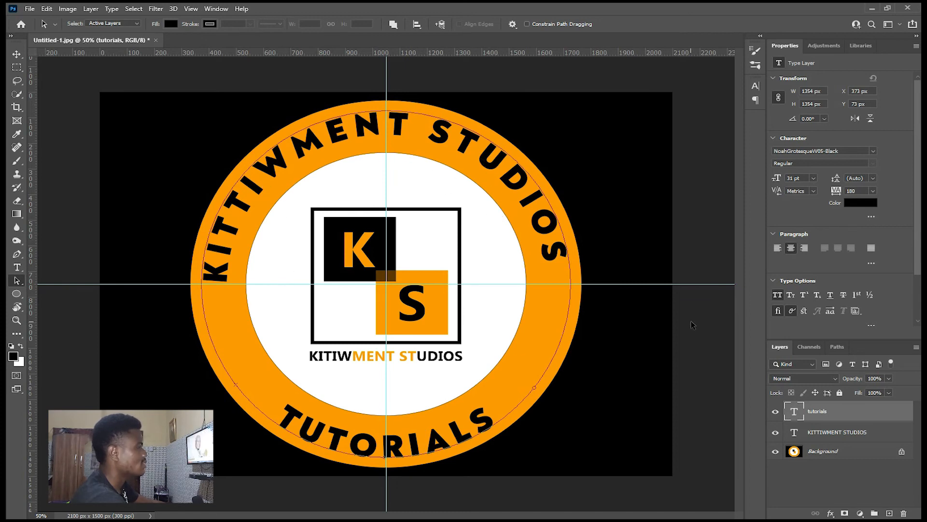
- Select the "KITTIWMENT STUDIOS" text layer
click(845, 432)
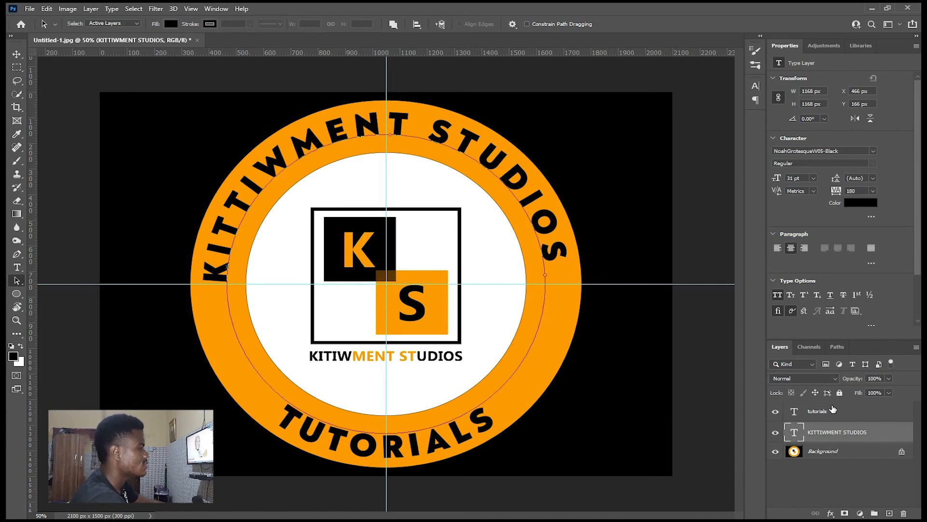